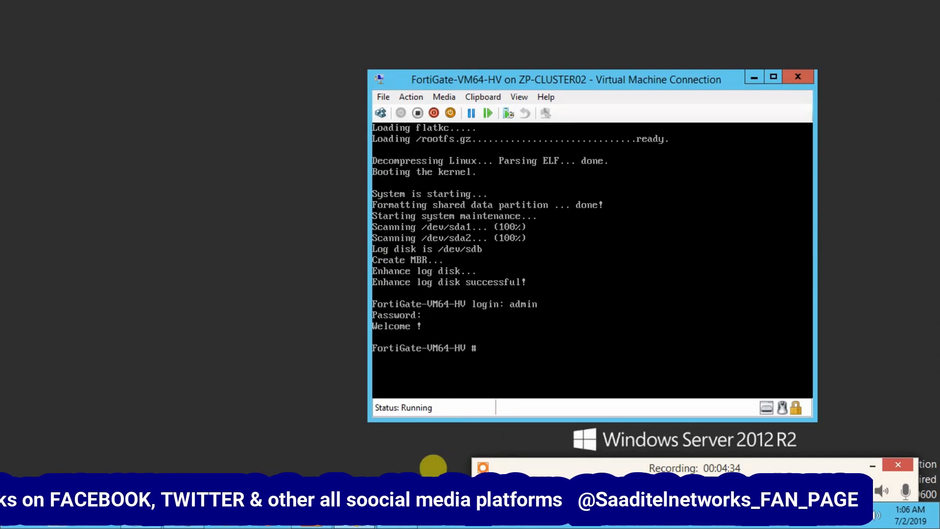
Look up the interface commands in the Notepad command notes.
click(46, 458)
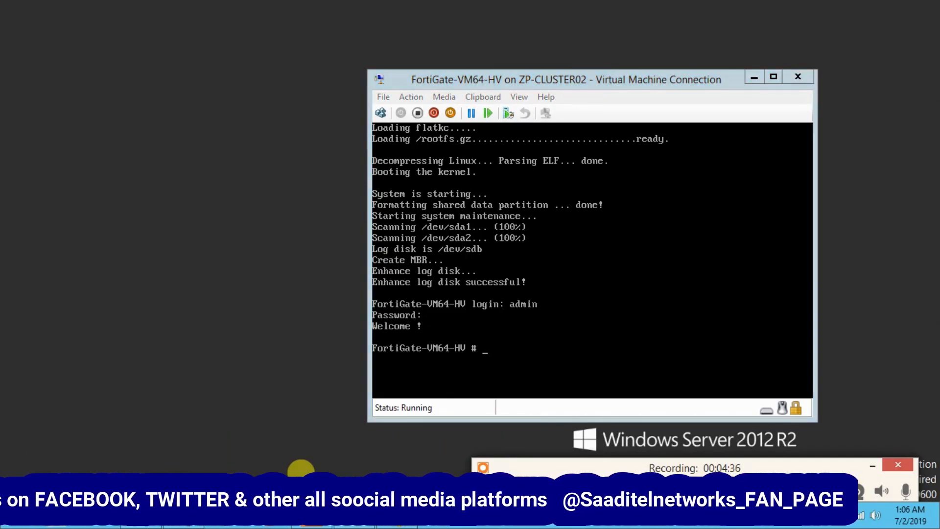
click(355, 516)
click(431, 249)
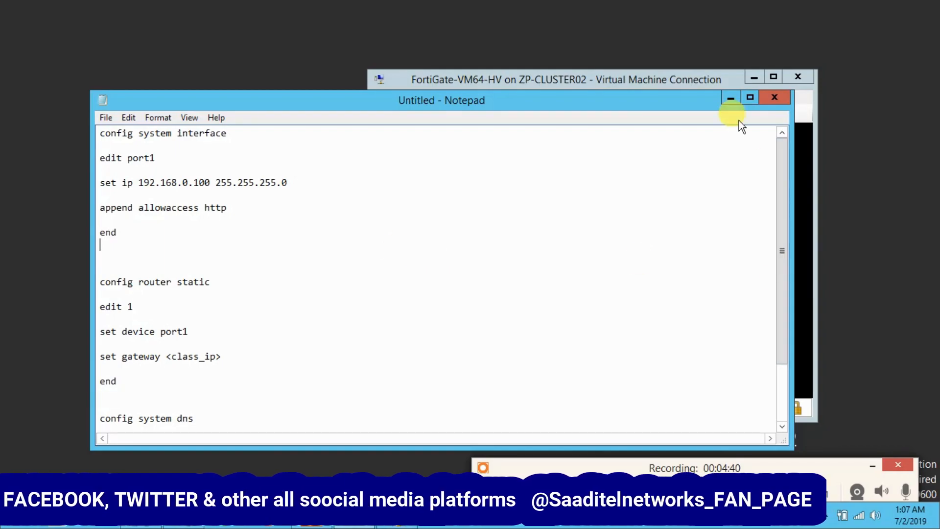
In the FortiGate console, run 'config system interface' and then 'edit port1'.
click(689, 81)
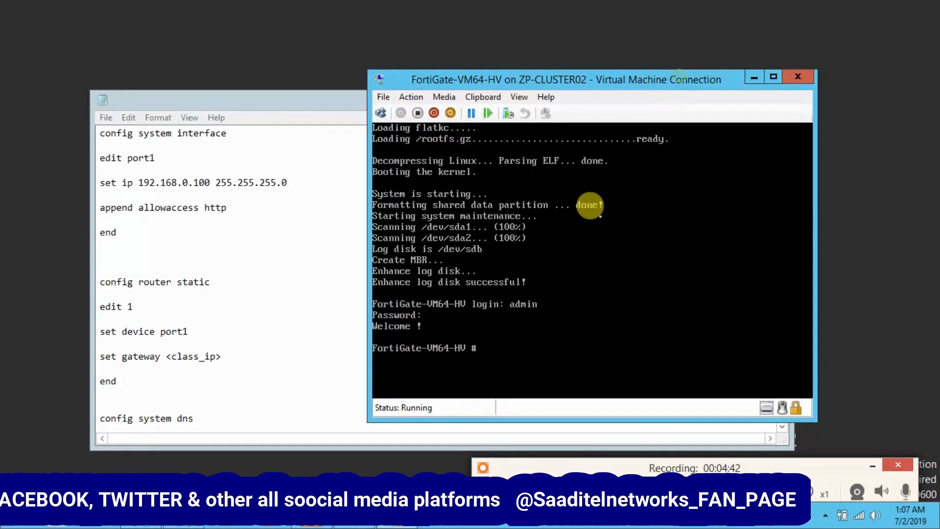
text(configure)
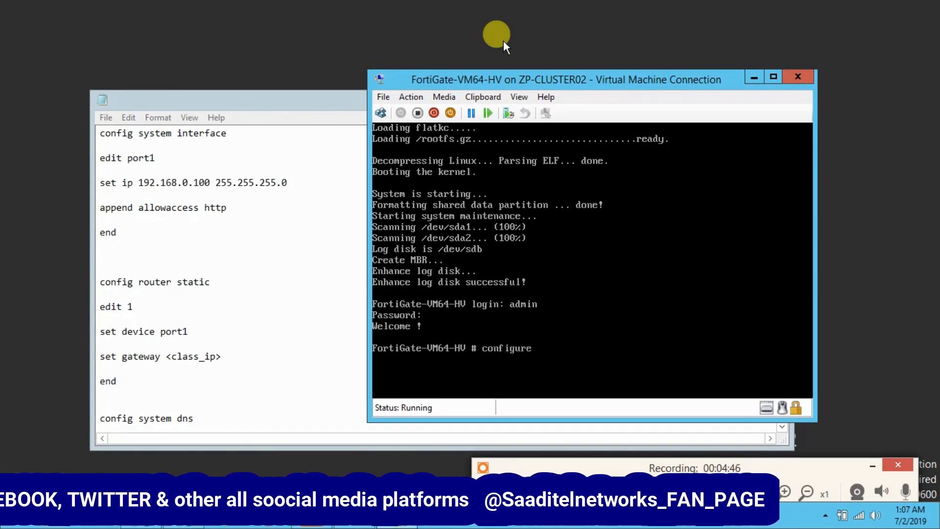
key(BackSpace)
key(BackSpace)
key(BackSpace)
key(BackSpace)
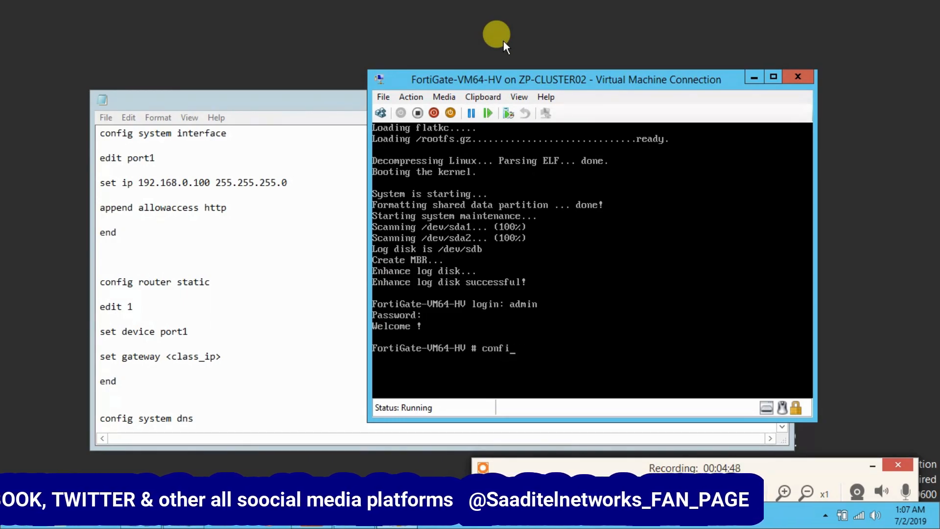
text(g s)
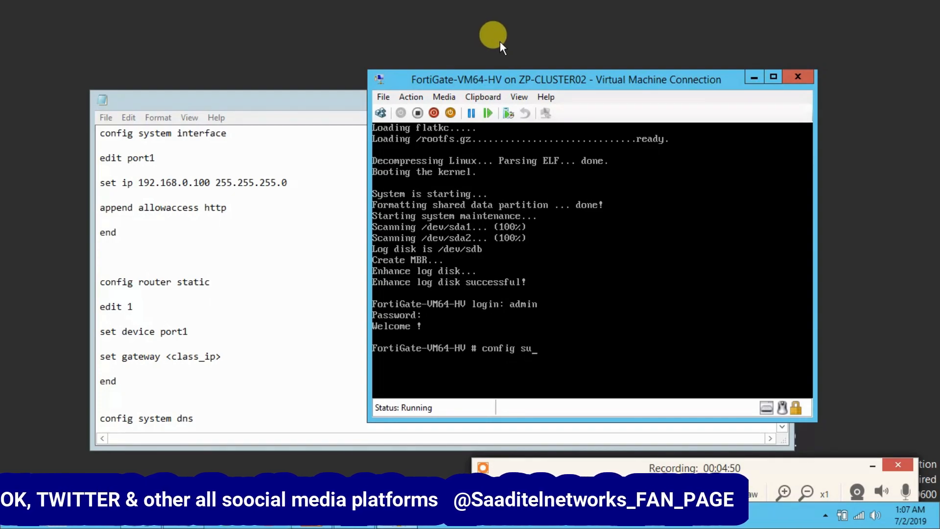
text(ystem)
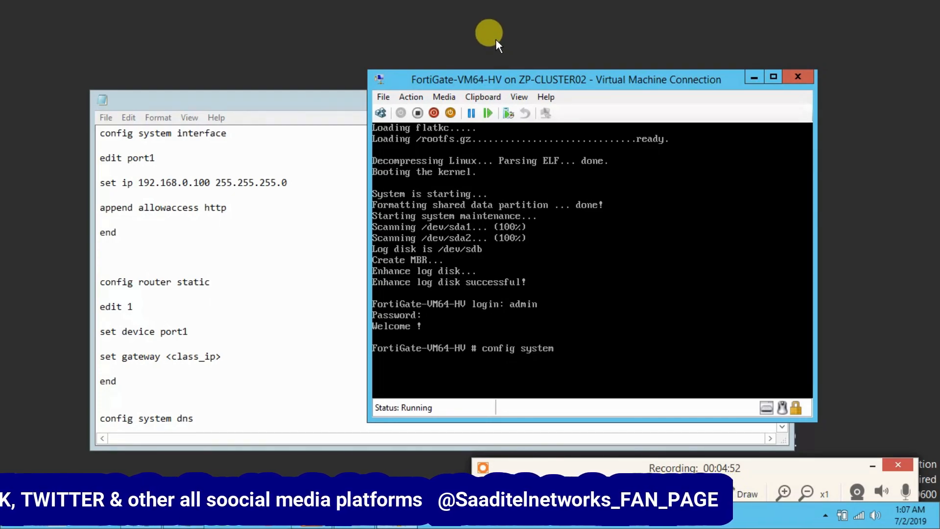
text( interc)
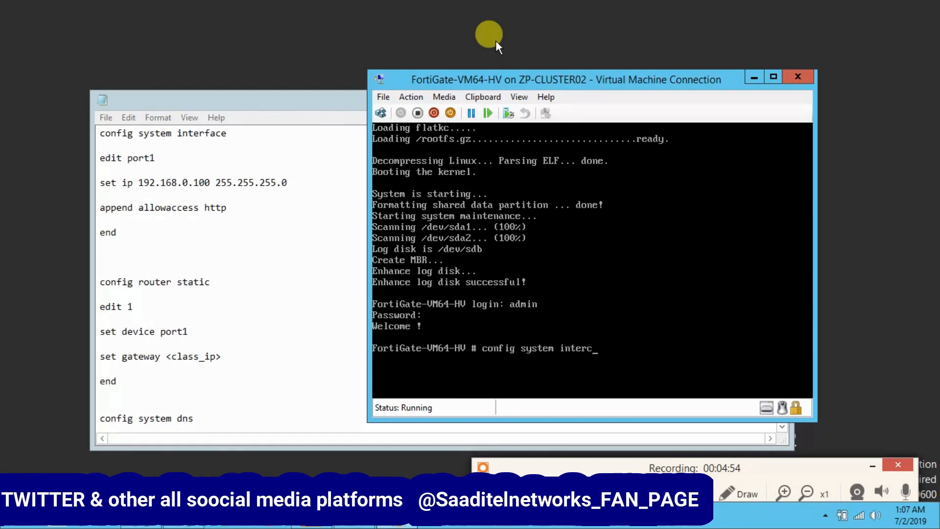
key(BackSpace)
text(face)
key(Return)
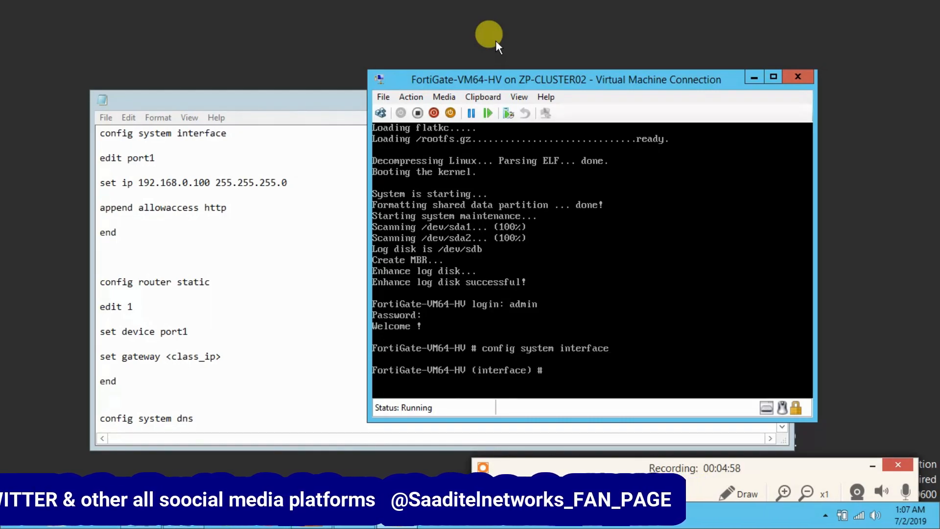
text(edit port1)
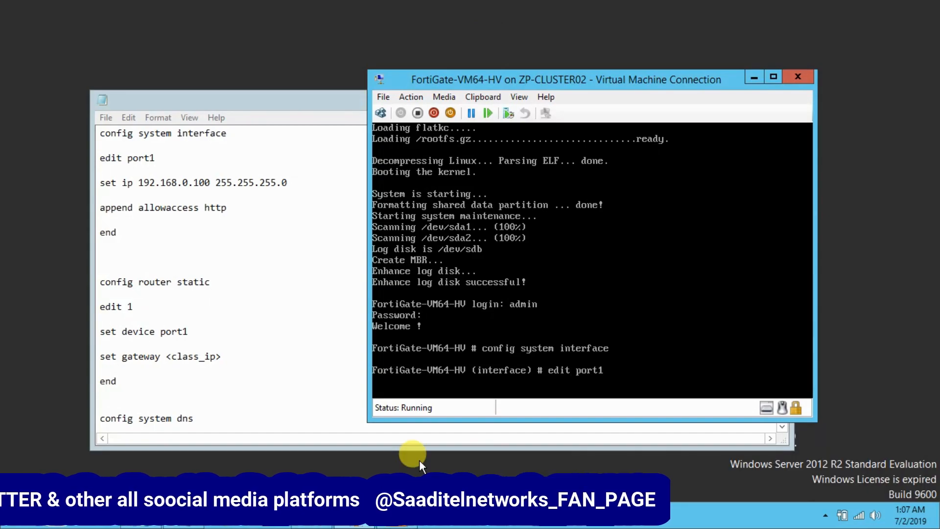
key(Return)
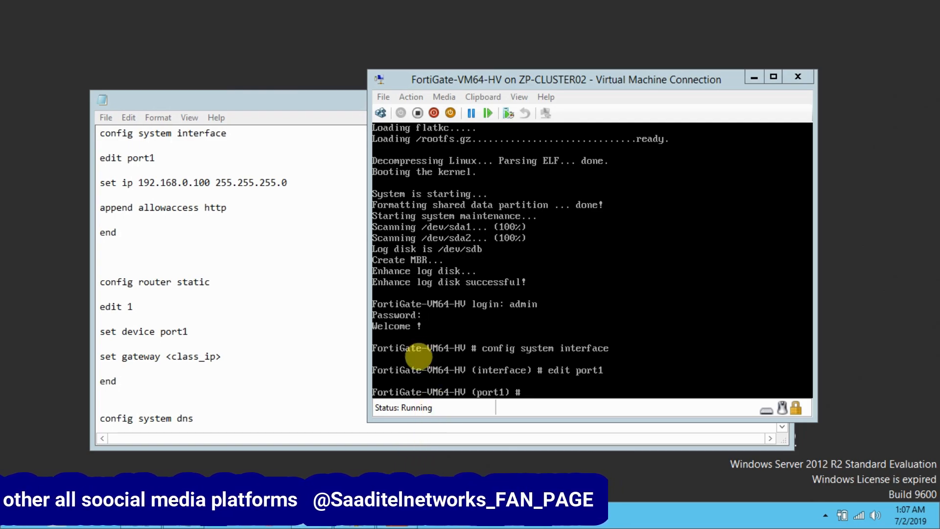
Set port1 to 192.168.1.90 255.255.255.0, append http, https, telnet and ping access, then end.
click(538, 365)
text(s)
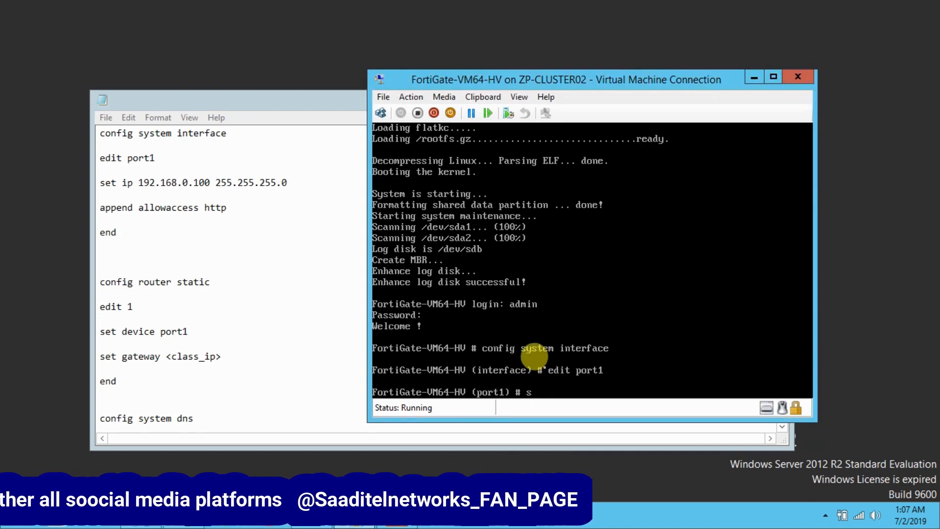
text(et )
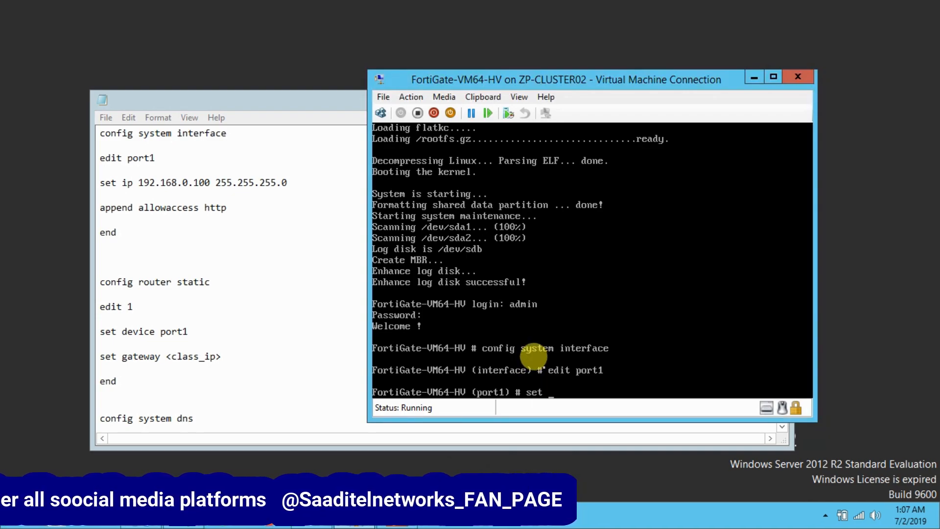
text(ip)
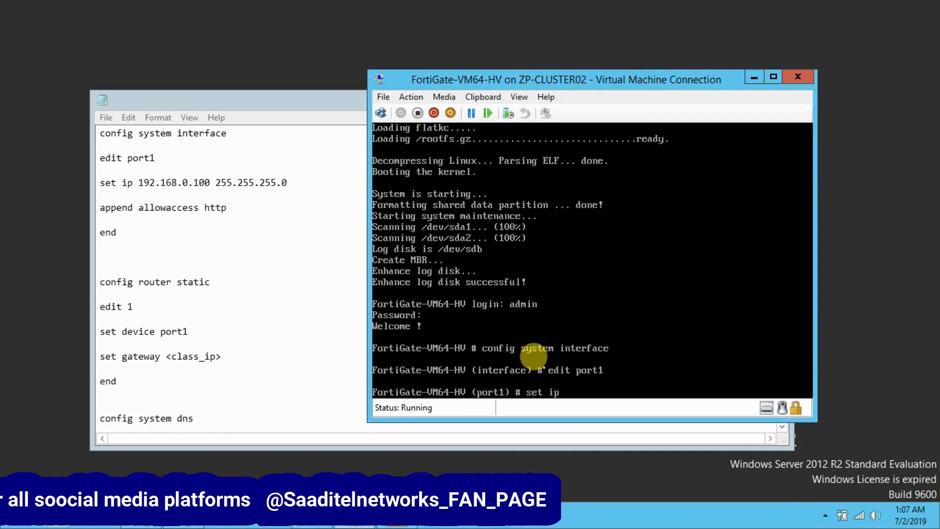
text( 192.168.)
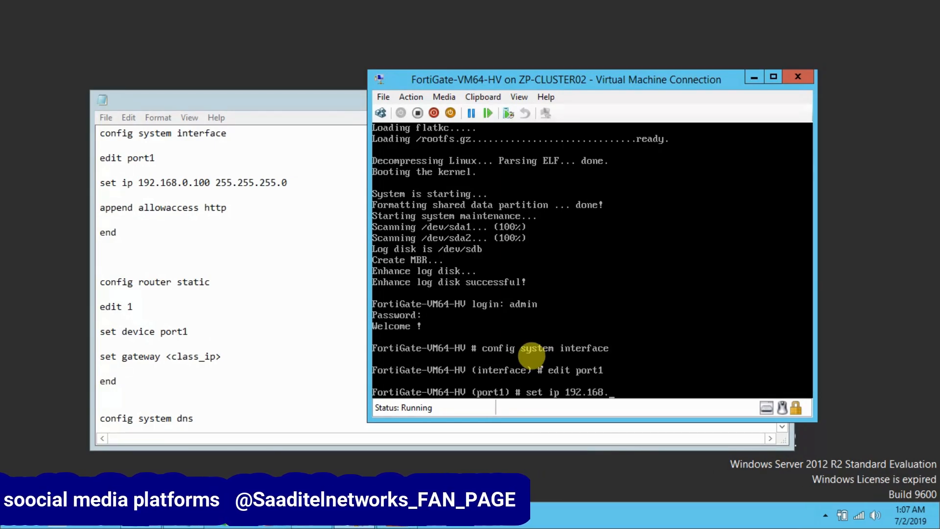
text(1)
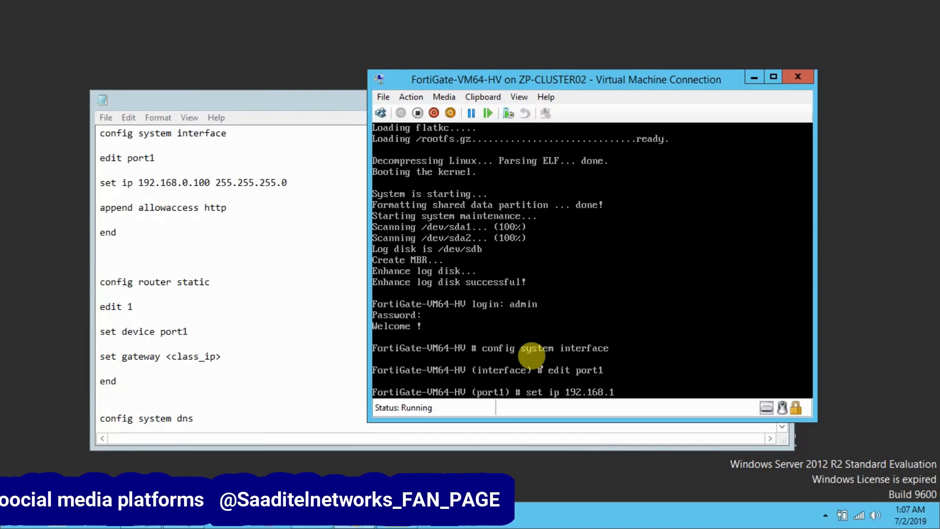
text(.90)
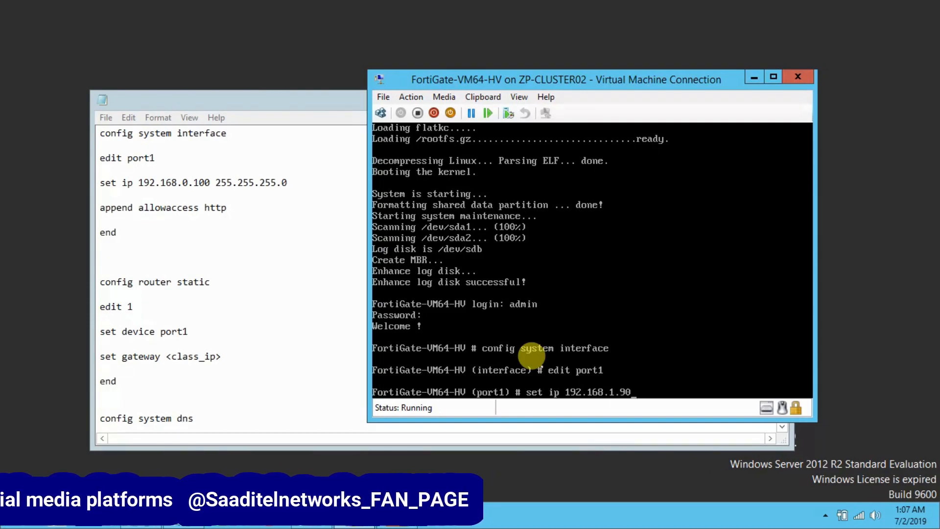
text( 255.255.255.)
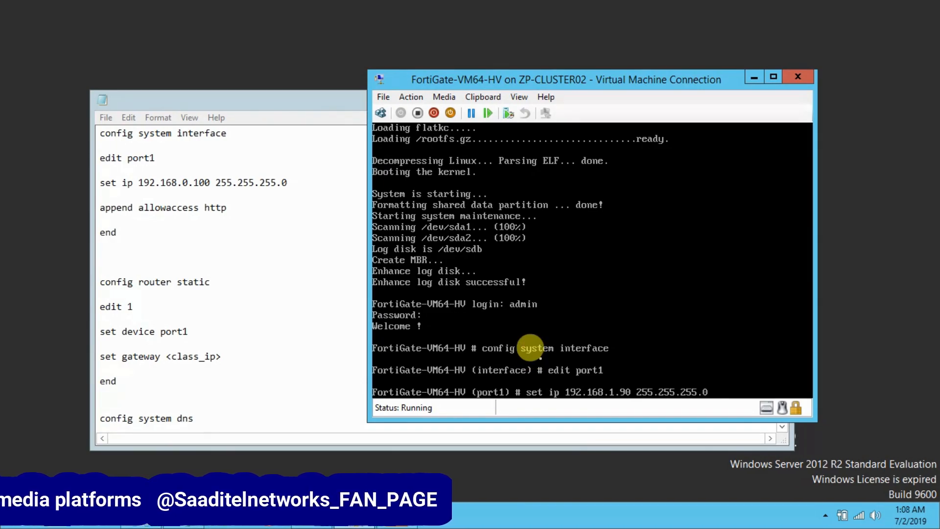
text(0)
key(Return)
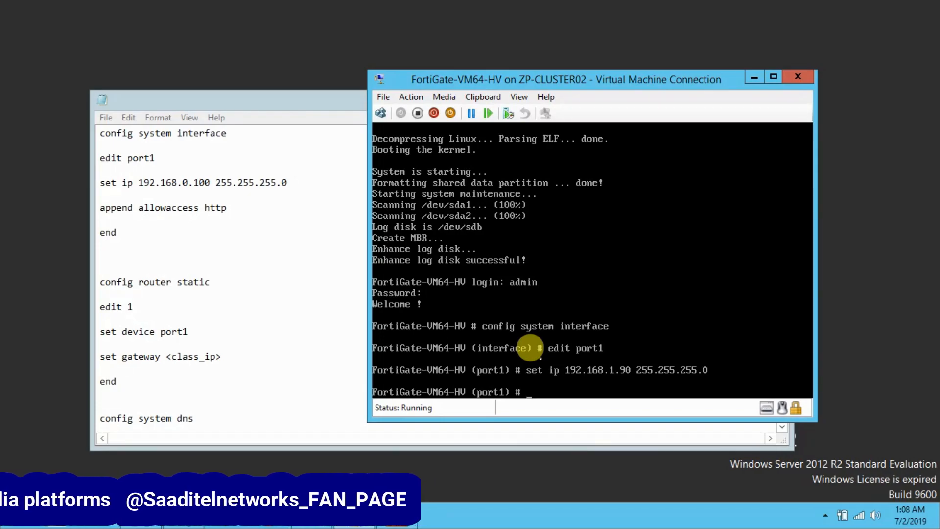
text(append allowaccess)
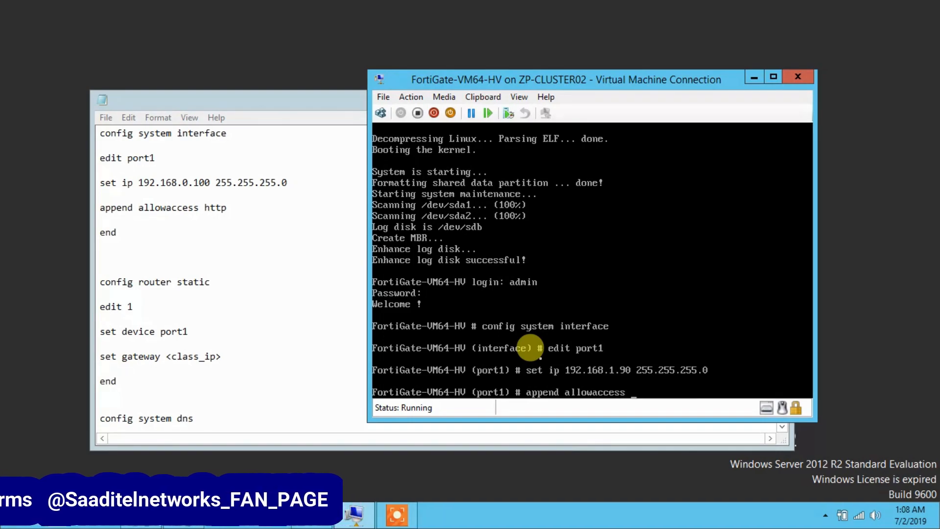
text(ht)
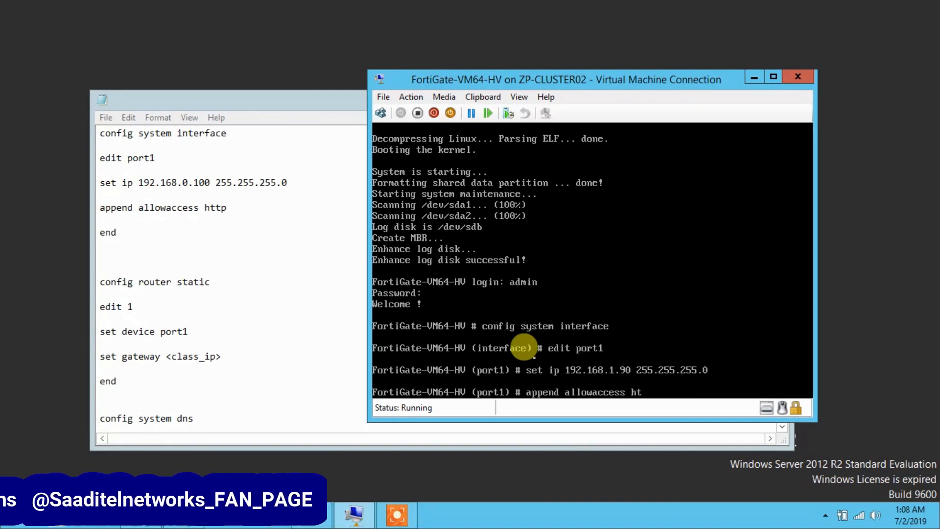
text(tp)
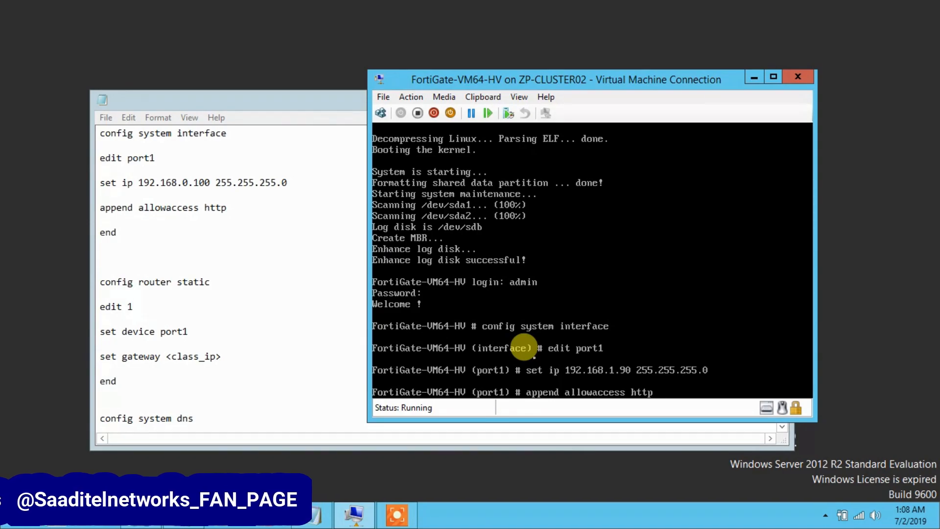
text( hr)
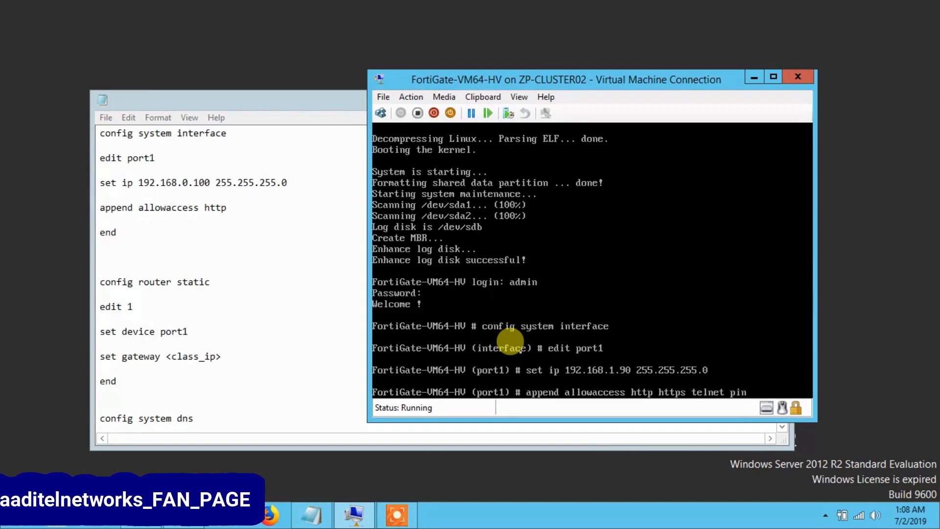
key(Return)
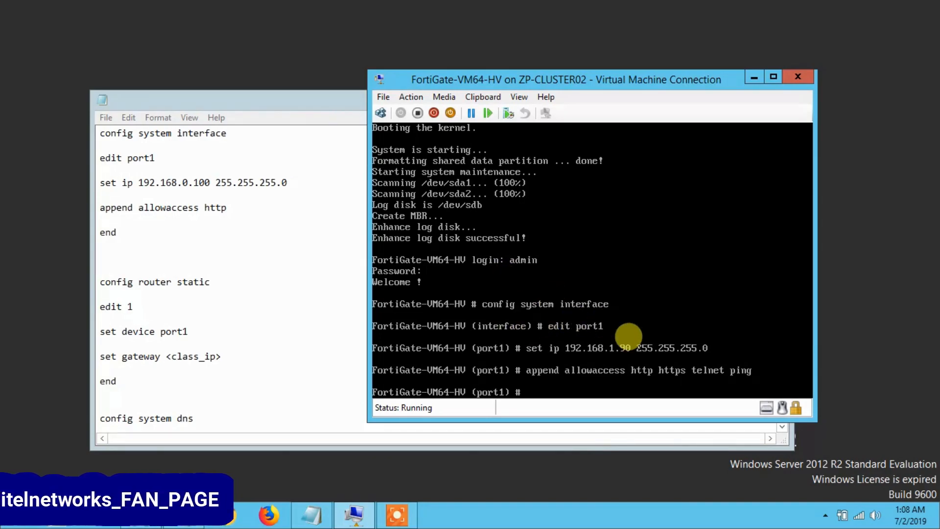
text(end)
key(Return)
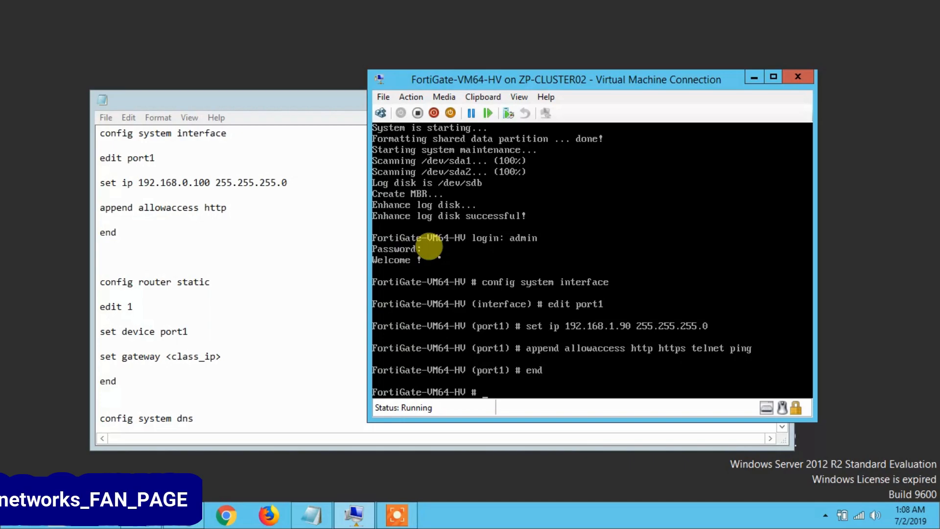
Minimize the Notepad notes and launch Firefox from the taskbar.
click(226, 318)
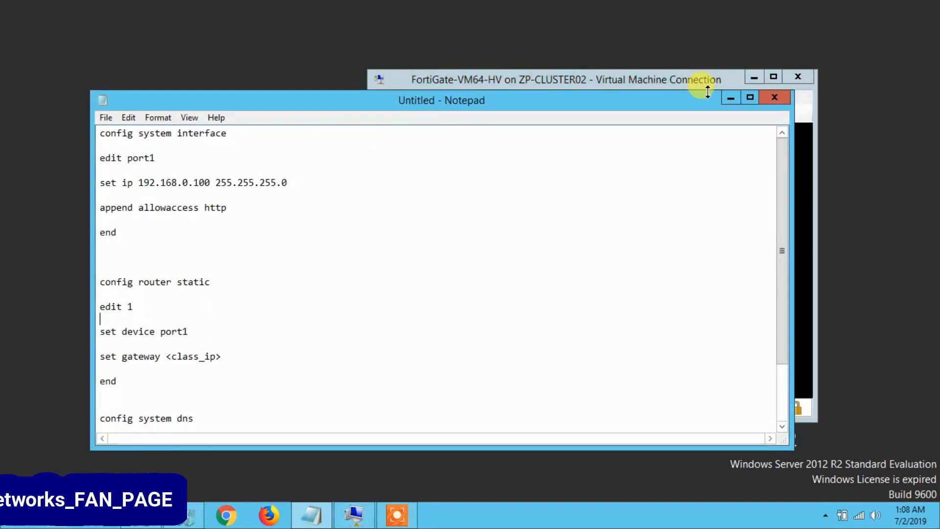
click(729, 99)
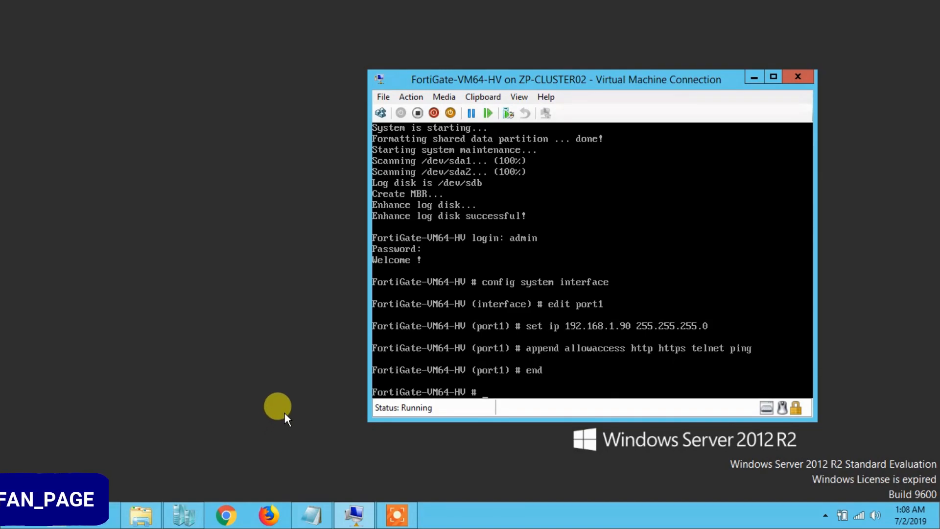
click(268, 512)
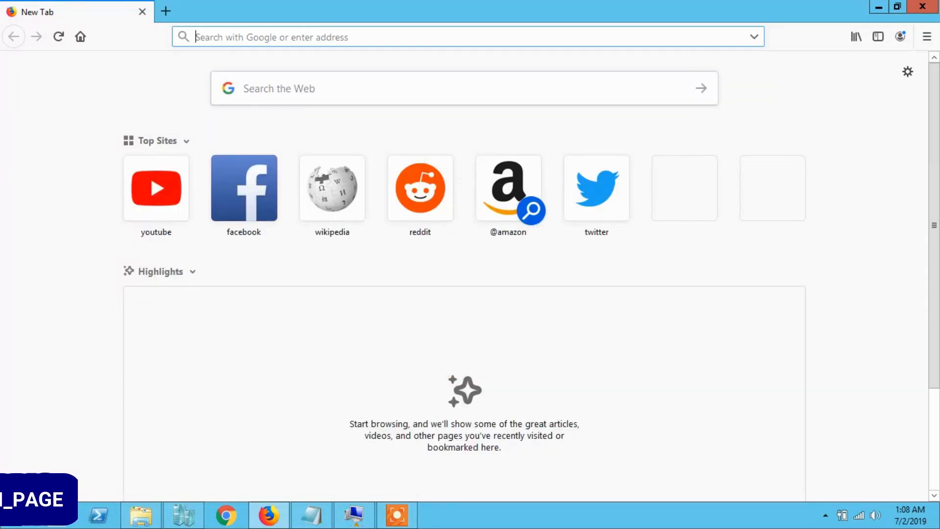
Load 192.168.1.90 in the Firefox address bar.
click(416, 32)
text(192)
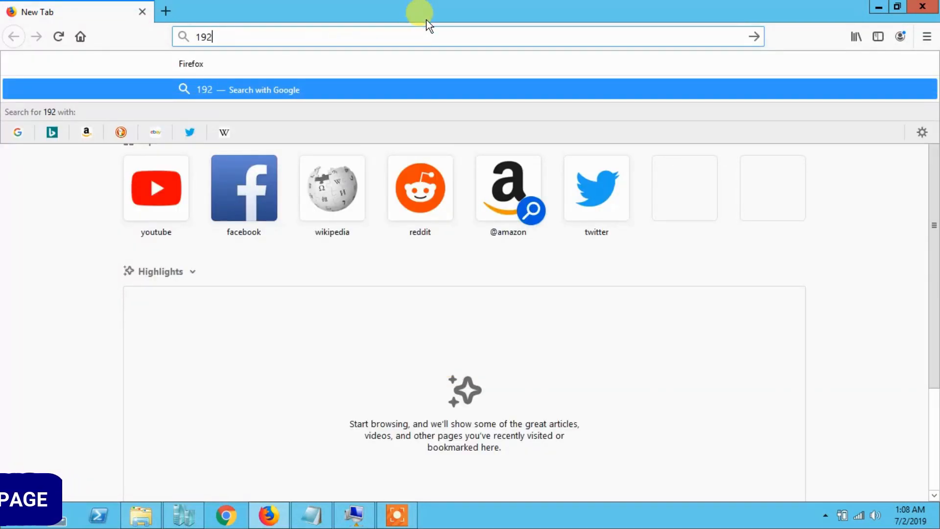
text(.168.1.90)
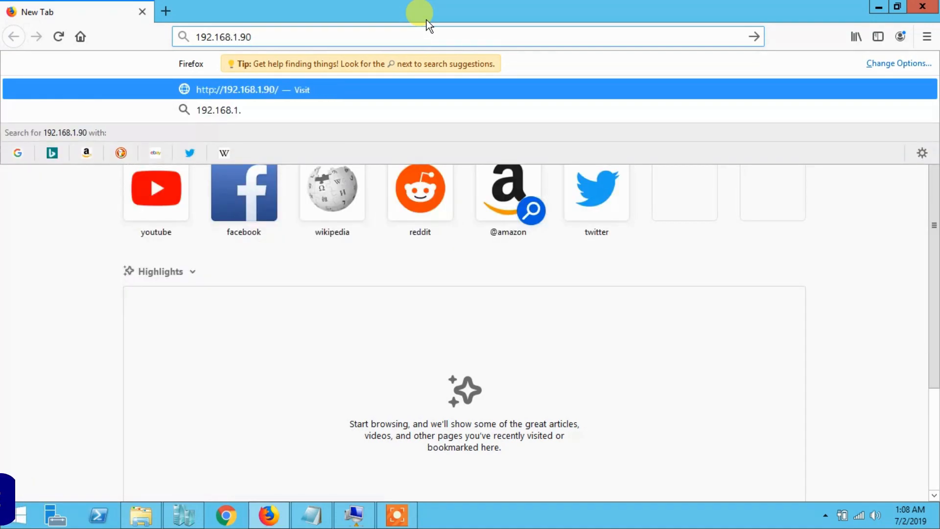
key(Return)
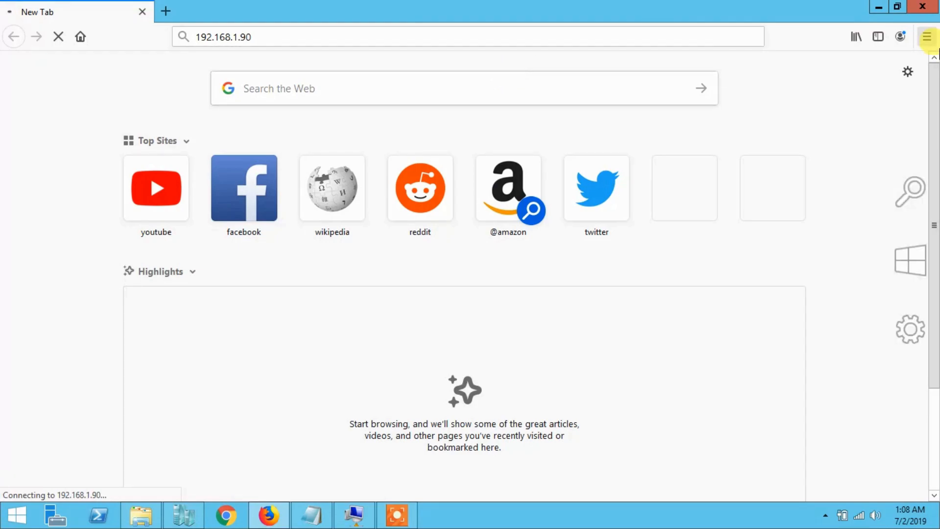
click(203, 31)
double_click(202, 30)
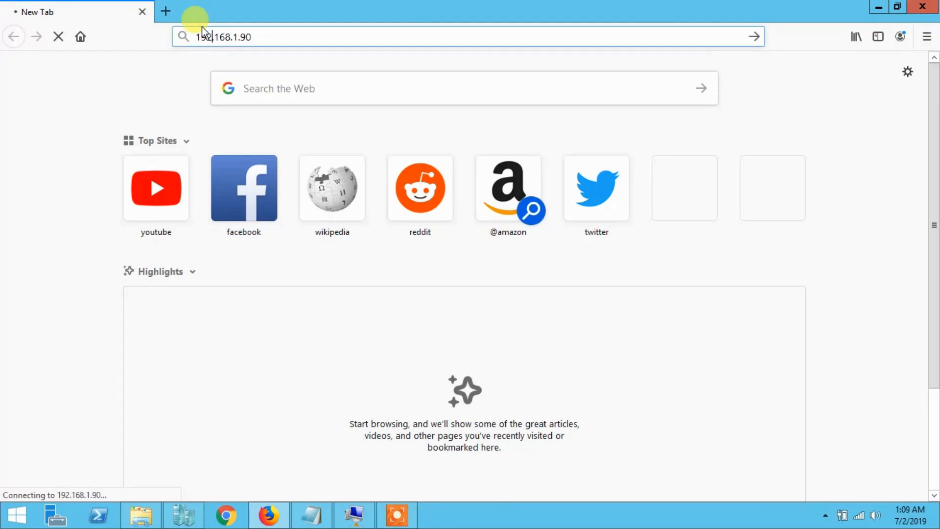
text(htt)
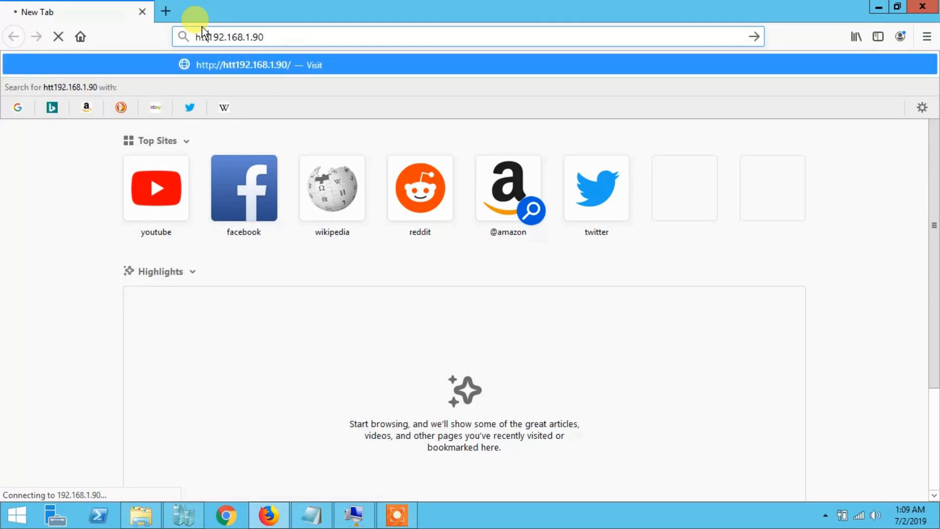
text(ps://)
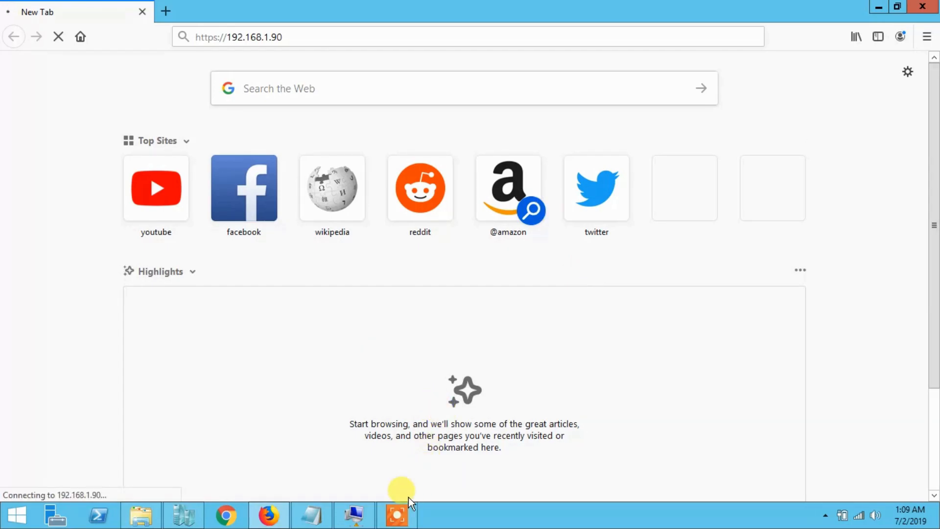
click(354, 514)
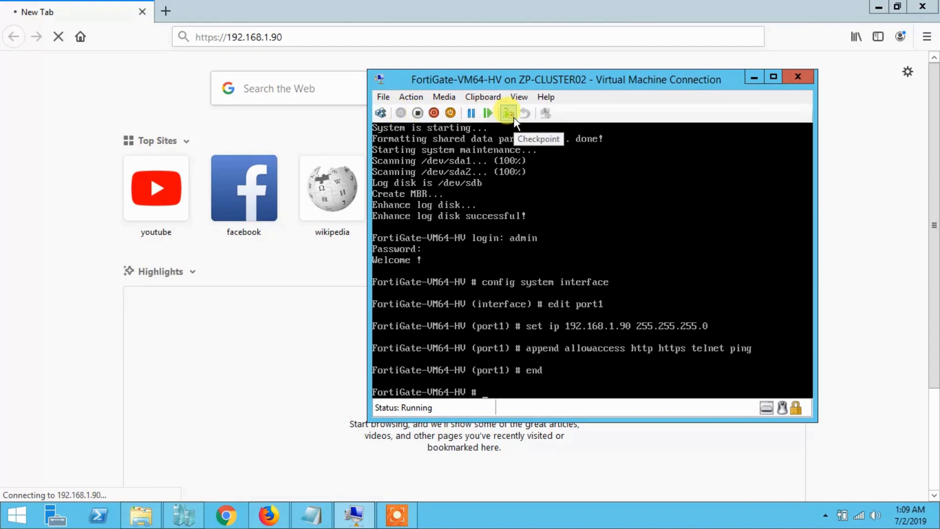
Reset the FortiGate VM from the VM Connection toolbar and confirm the reset.
click(485, 117)
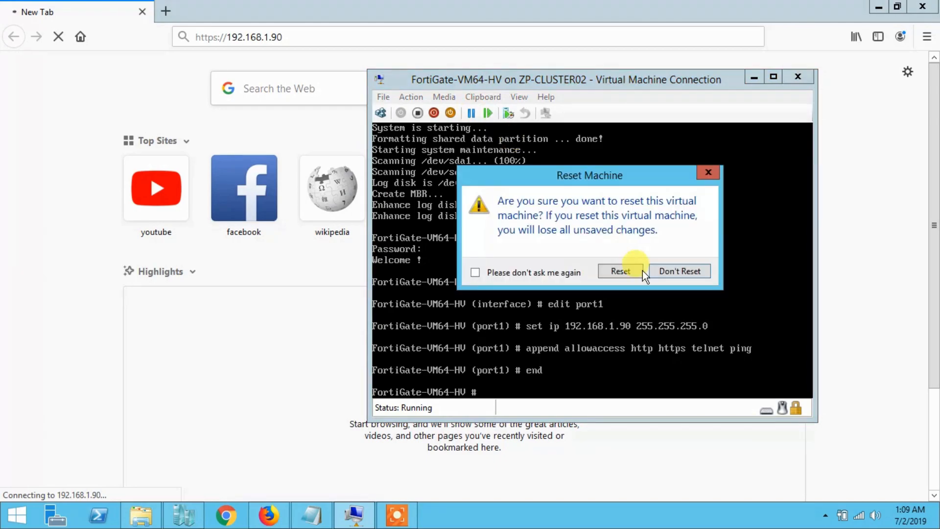
click(620, 270)
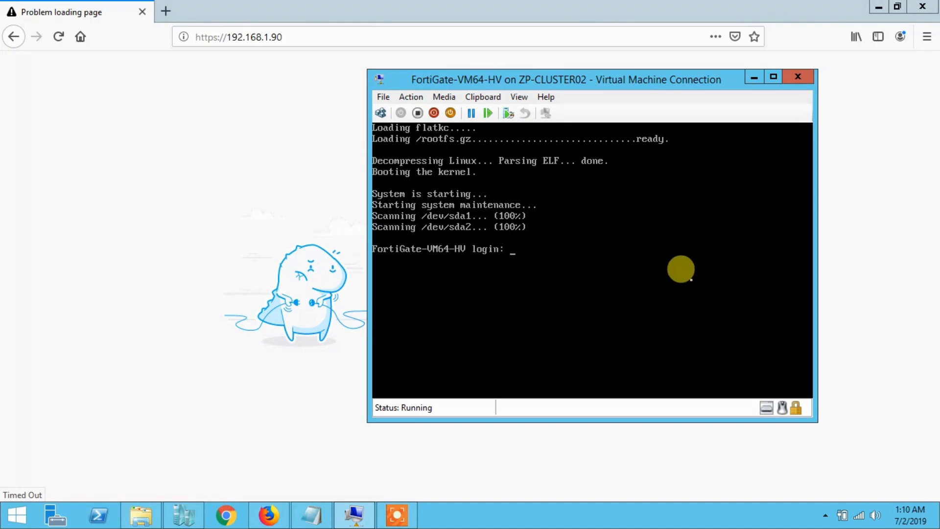
Log in as admin, run 'execute disk scan 17' and answer y to reboot.
text(admin)
key(Return)
key(Return)
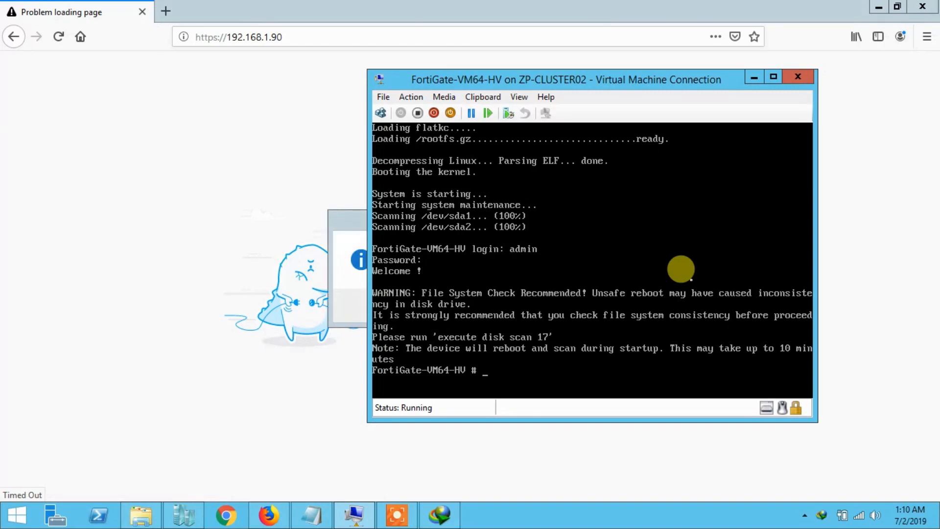
text(ex)
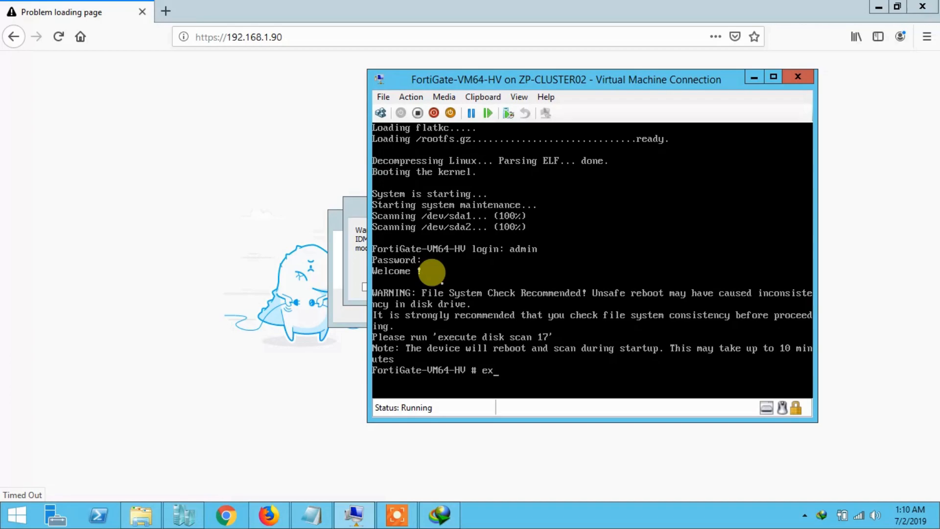
text(ecute)
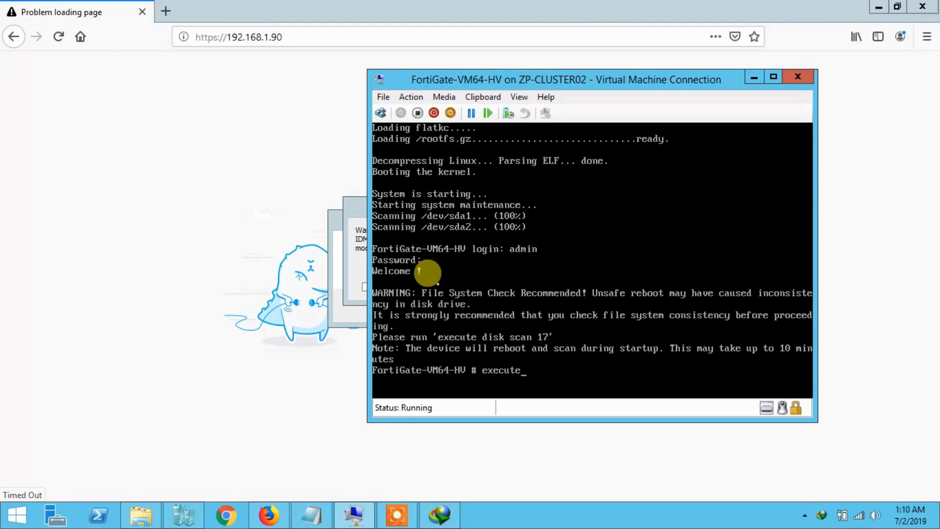
text( disk scan 17)
key(Return)
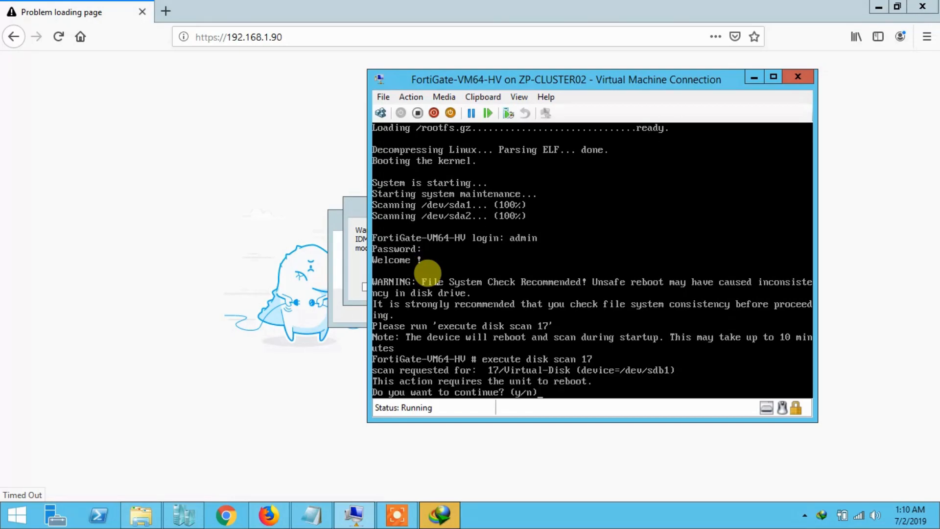
text(y)
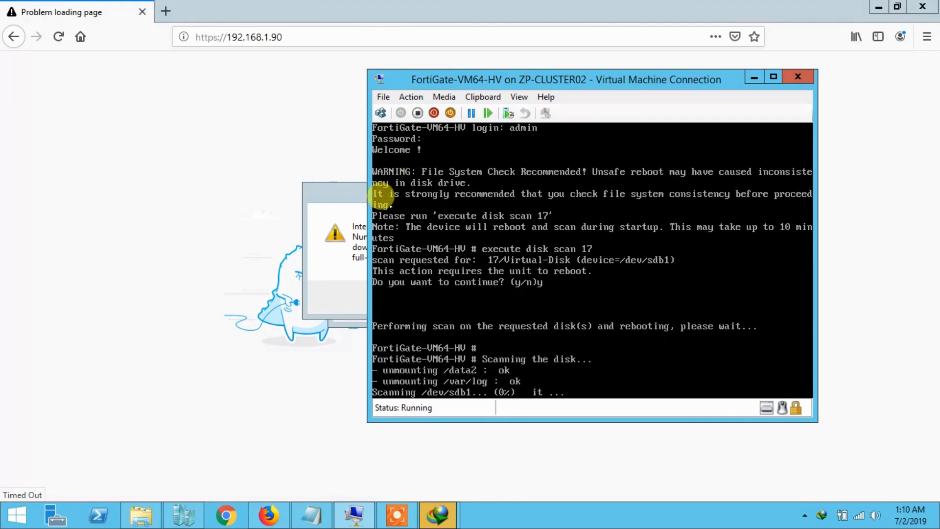
Drag the VM console window left and down while FortiGate reboots.
drag(495, 81, 405, 99)
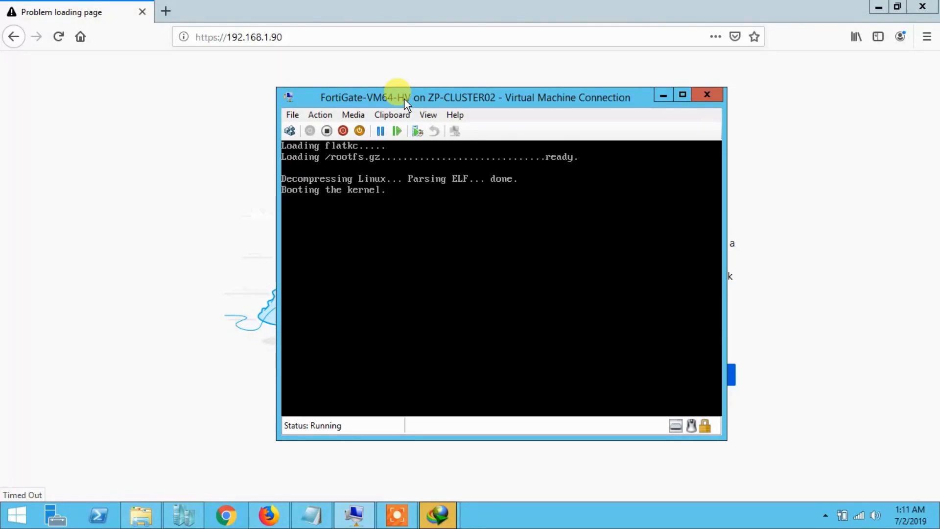
click(321, 41)
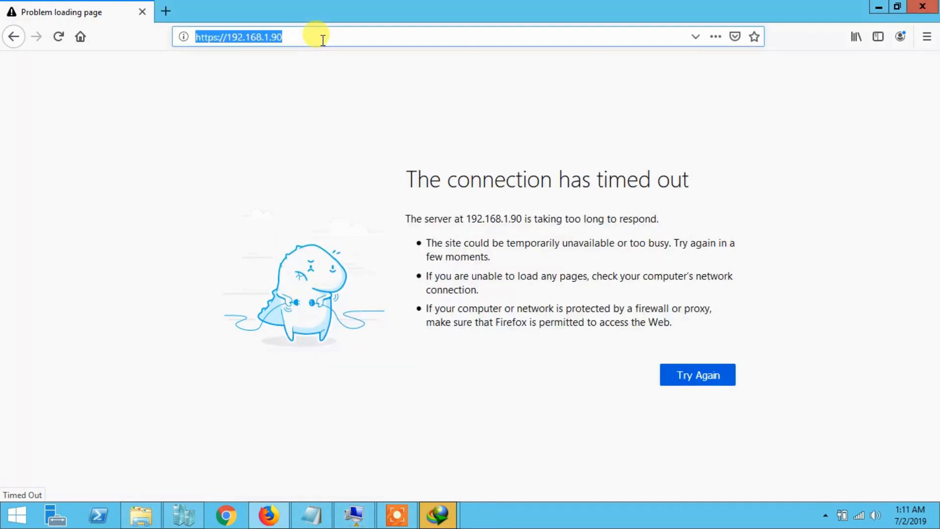
click(321, 40)
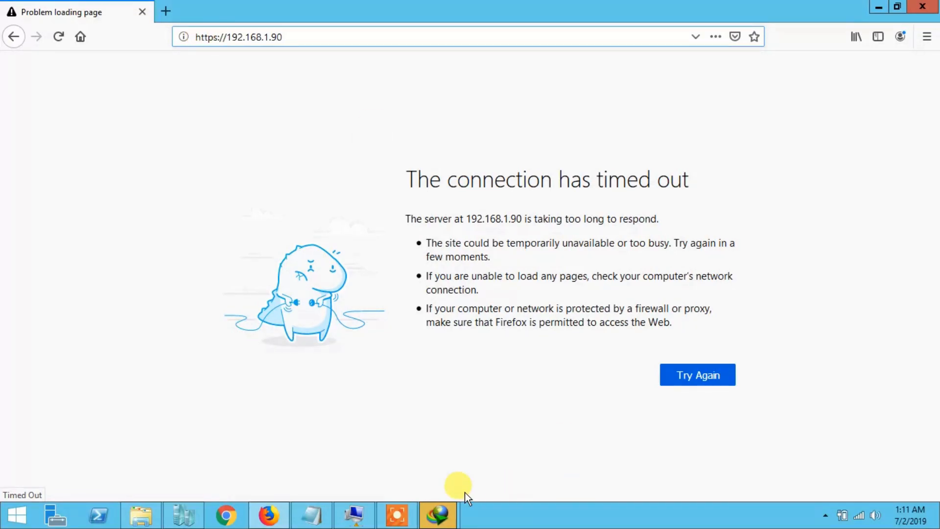
click(356, 514)
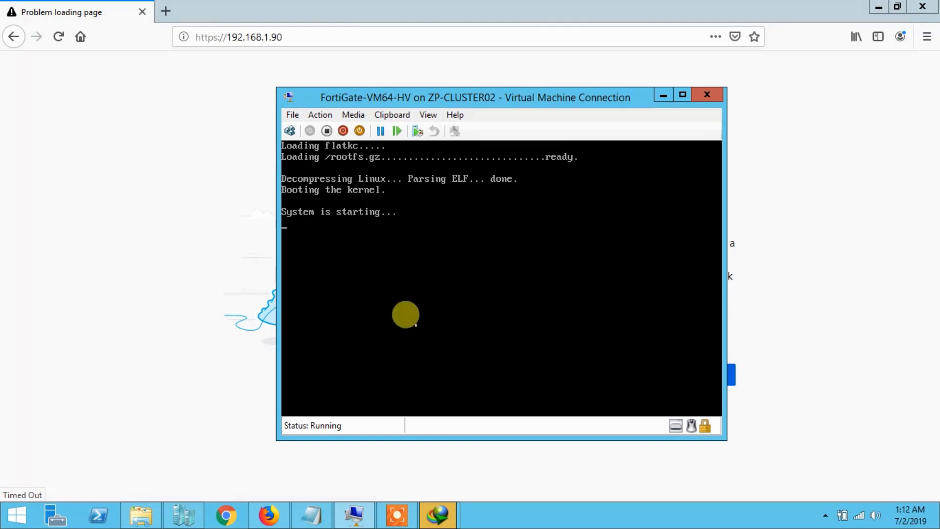
Log in as admin at the rebooted FortiGate console.
click(410, 522)
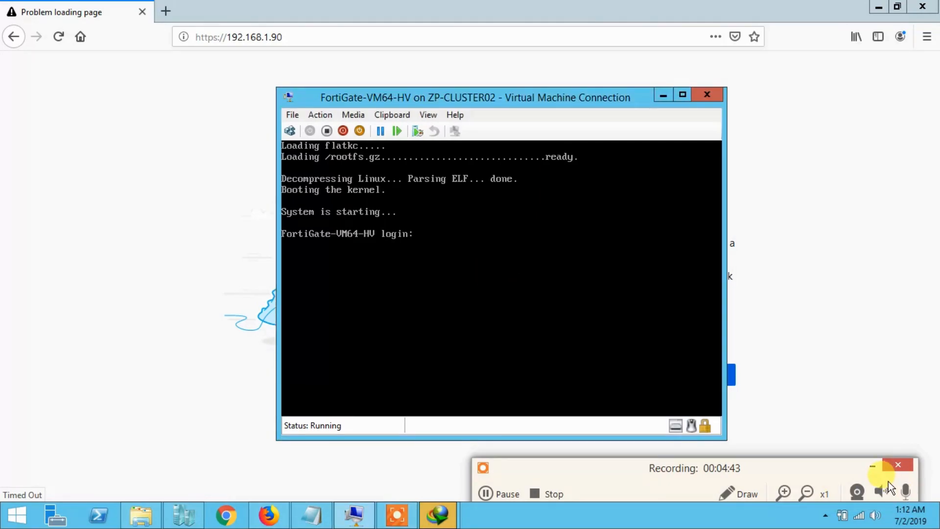
click(873, 467)
text(admin)
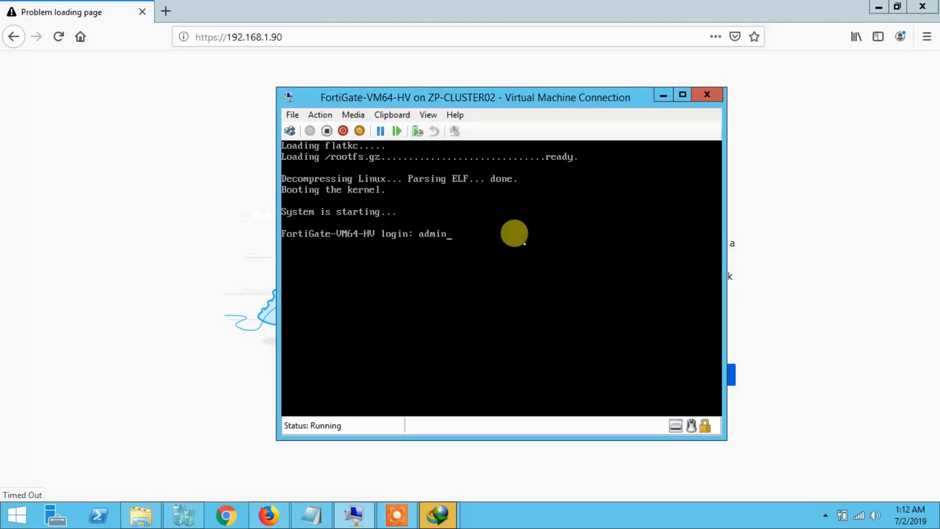
key(Return)
key(Return)
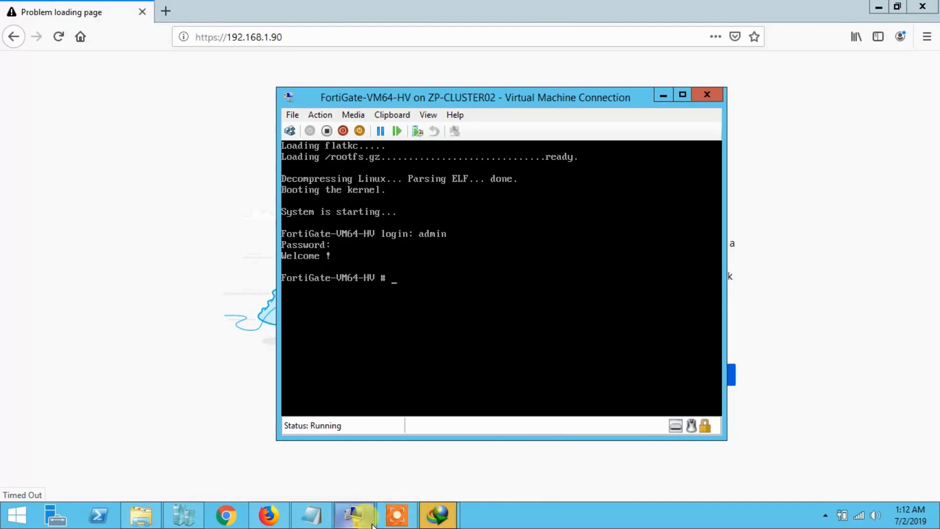
click(397, 520)
click(496, 493)
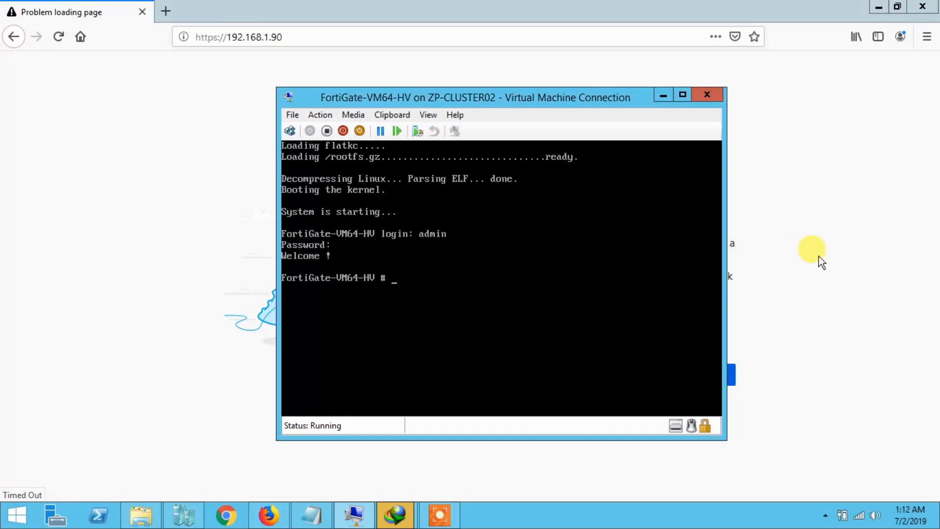
click(823, 258)
click(301, 36)
key(Return)
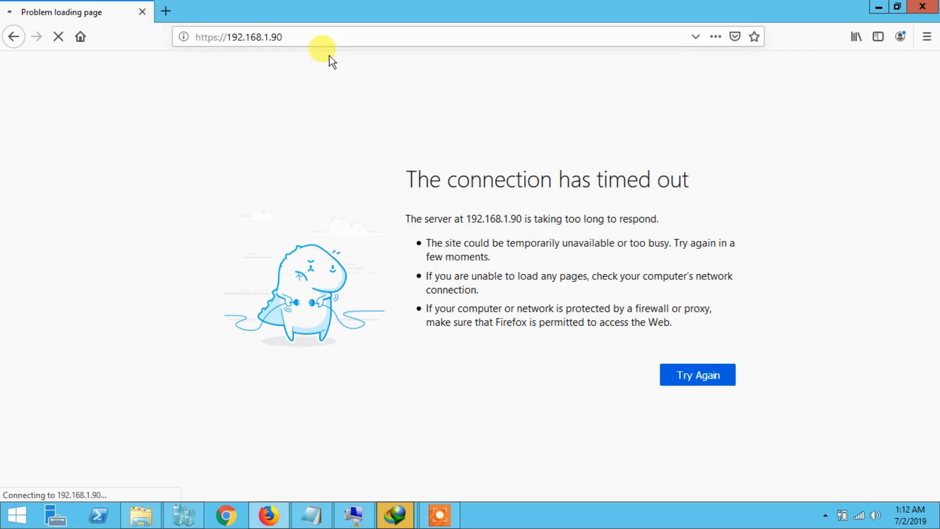
Ping 192.168.1.90 from an administrator Command Prompt, then return to the FortiGate VM console.
right_click(16, 515)
click(49, 475)
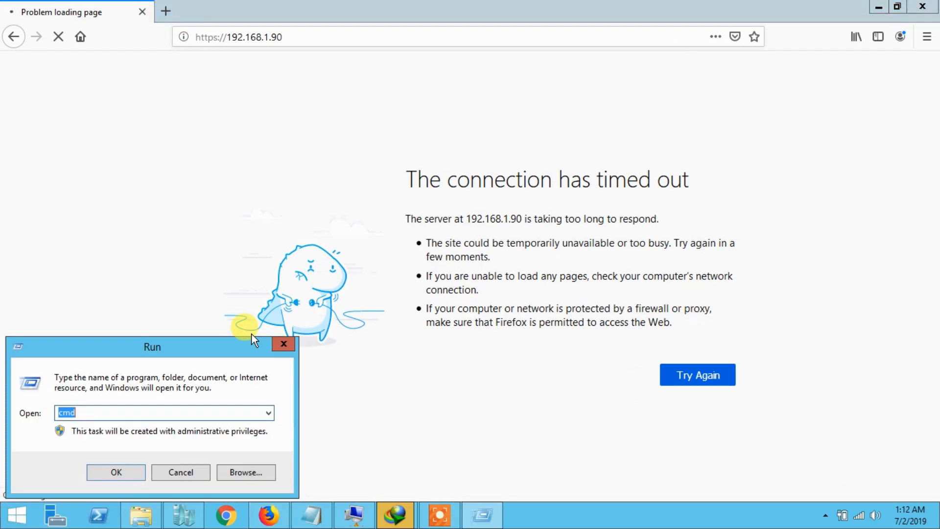
key(Return)
text(ping 192.168.1.90)
key(Return)
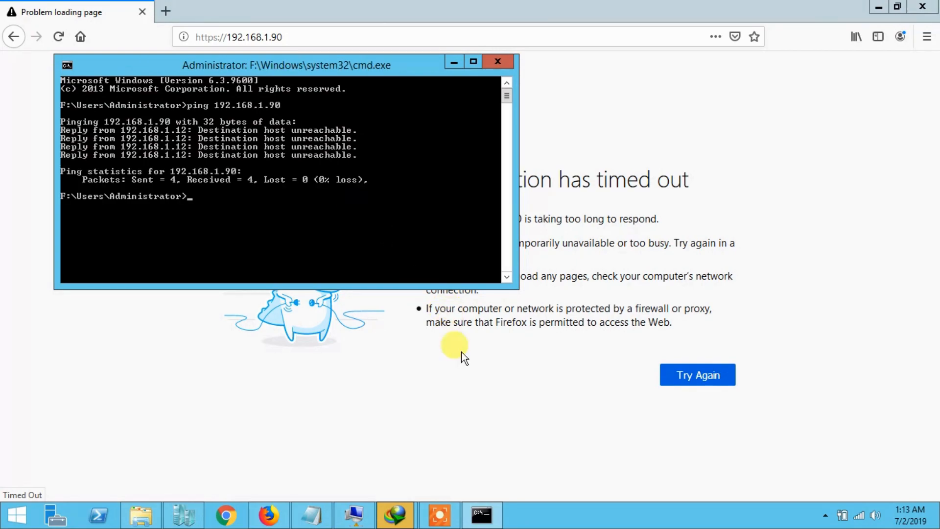
click(454, 62)
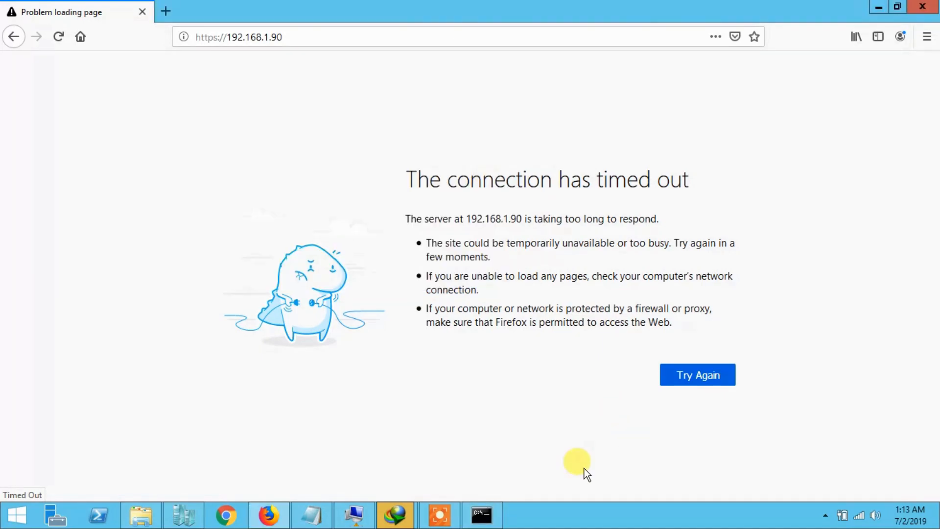
click(353, 514)
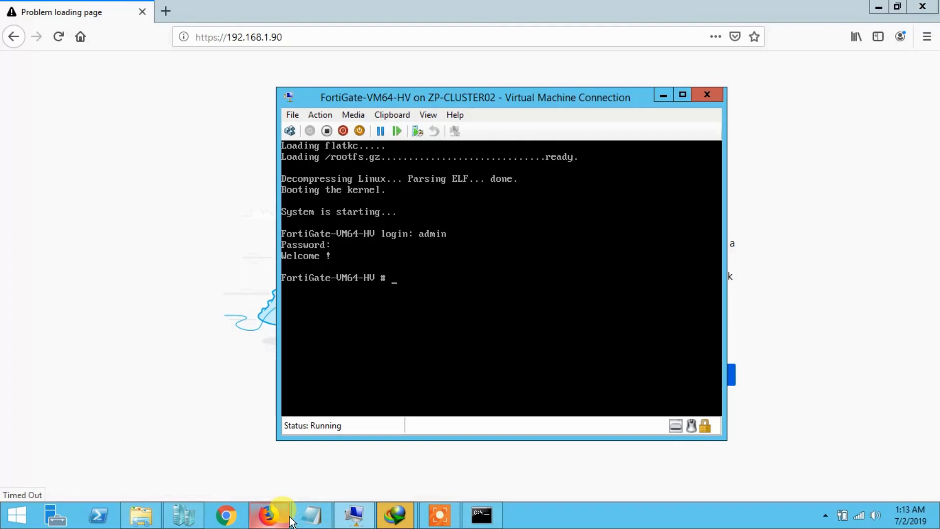
Open the FortiGate-VM64-HV settings in Hyper-V Manager.
click(182, 515)
click(169, 128)
right_click(167, 129)
click(221, 160)
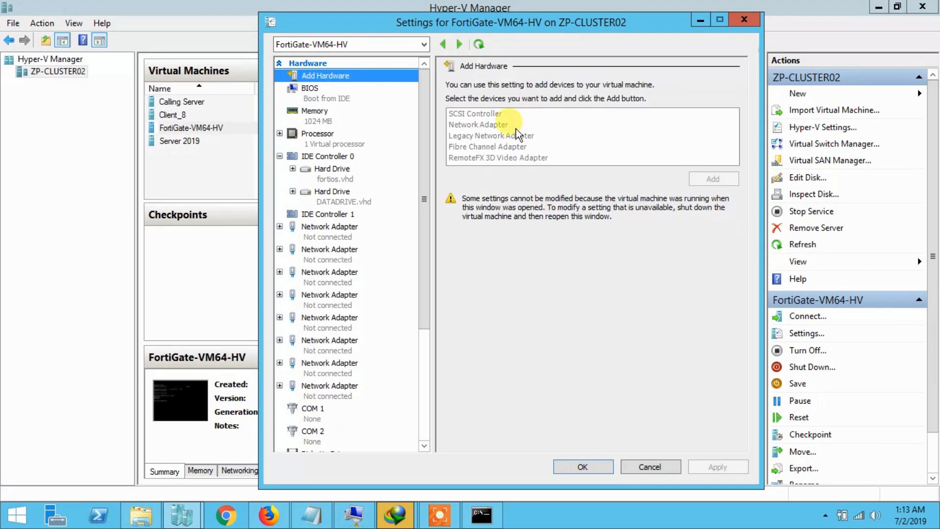
Set Network Adapters 1 and 2 to the ZPTELNETWORKS virtual switch and save with OK.
click(327, 232)
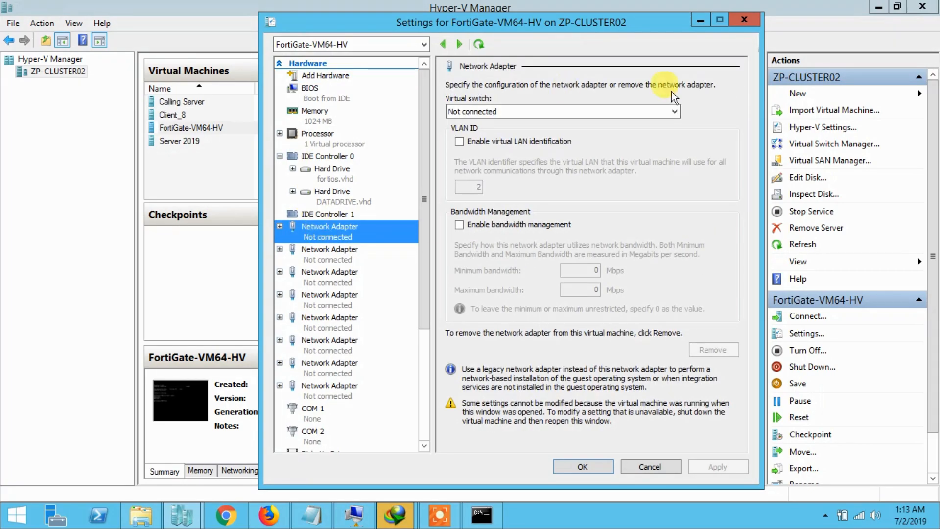
click(648, 115)
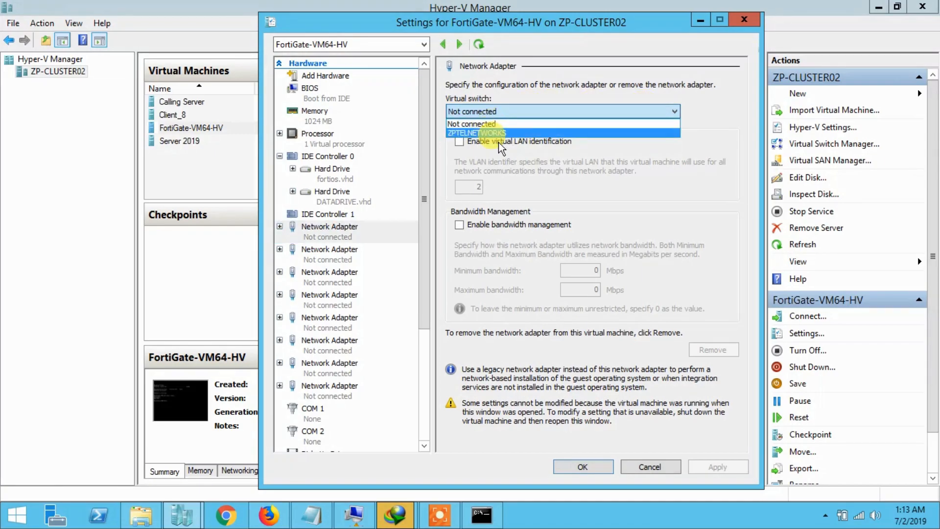
click(490, 133)
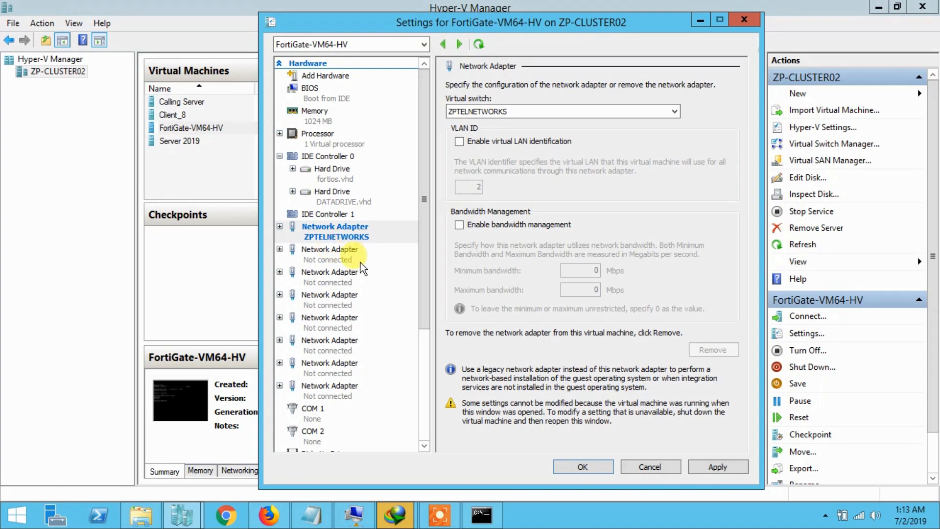
click(329, 254)
click(466, 111)
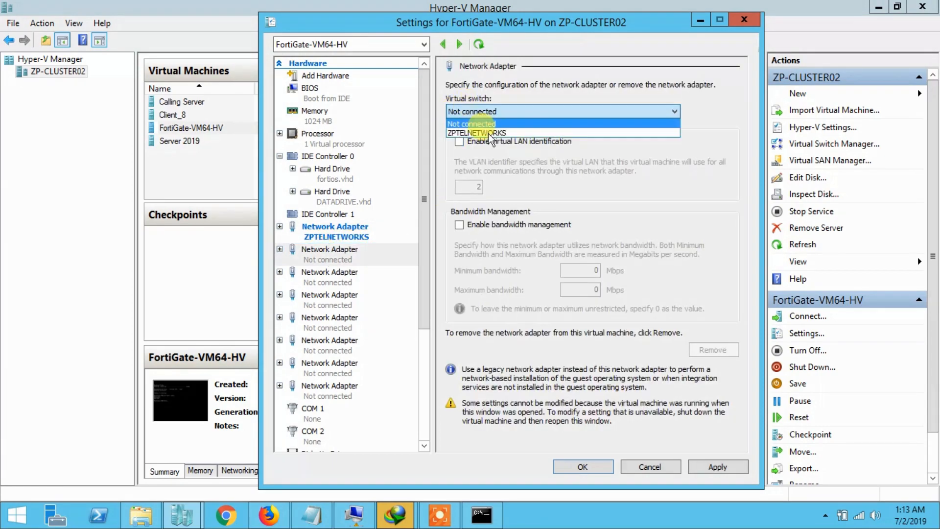
click(490, 133)
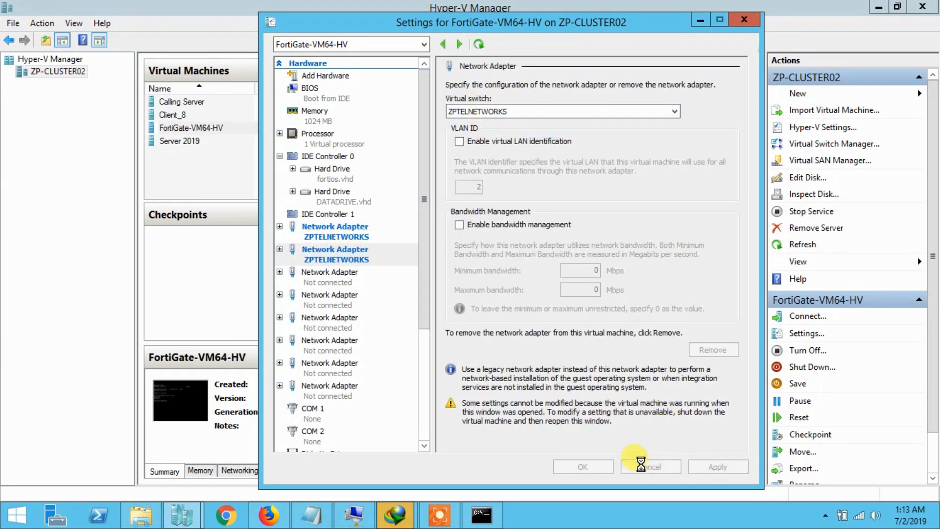
click(594, 466)
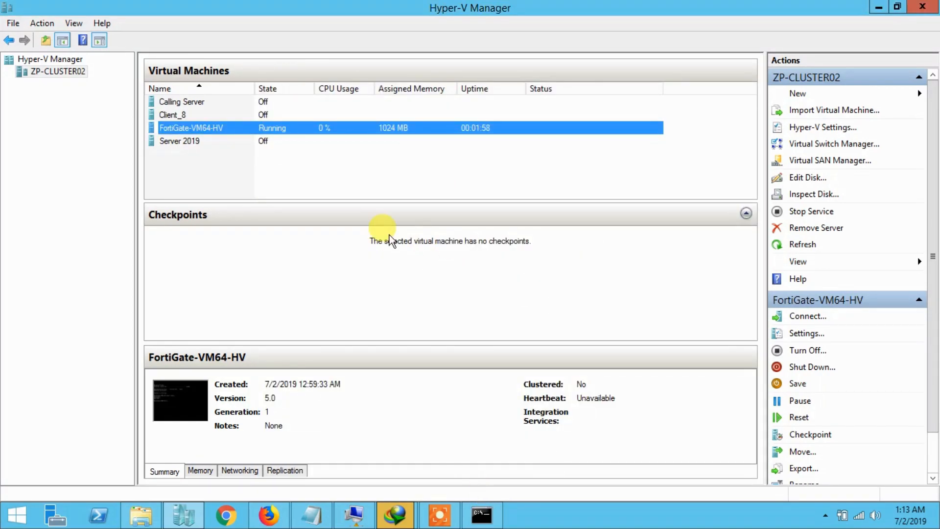
click(378, 182)
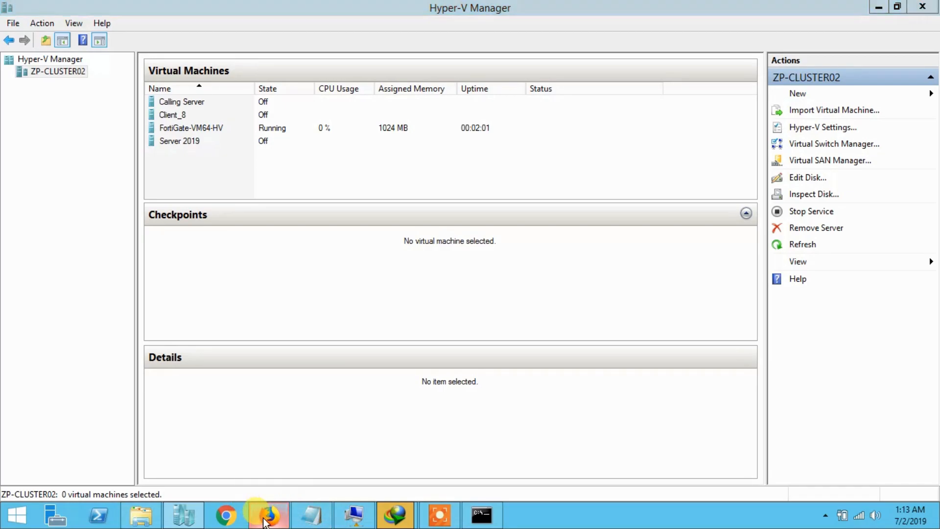
click(260, 515)
click(350, 37)
key(Return)
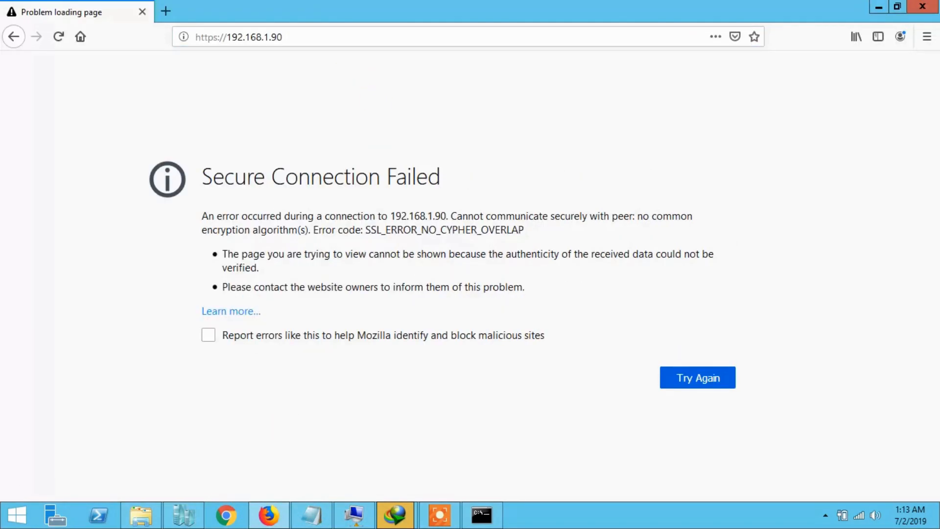
click(489, 36)
click(488, 36)
Reset the FortiGate VM from its console window and confirm.
click(354, 514)
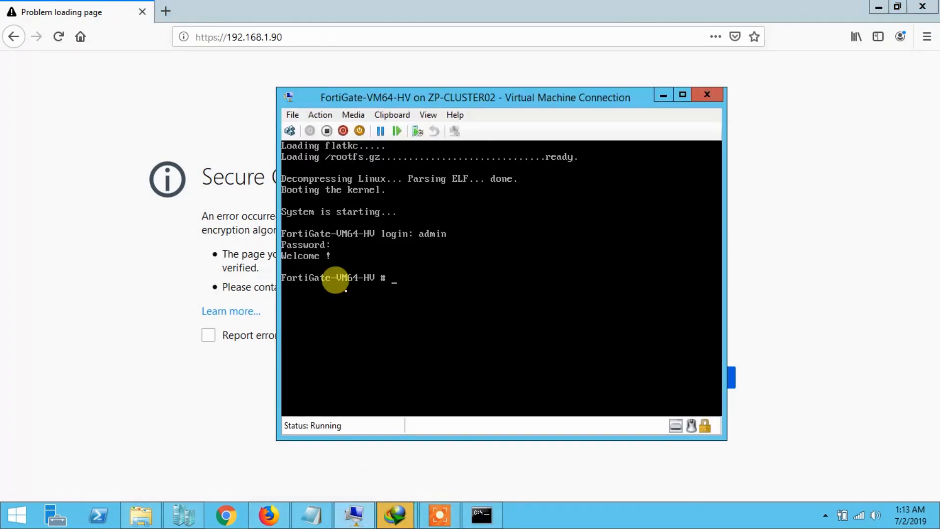
click(397, 132)
click(515, 286)
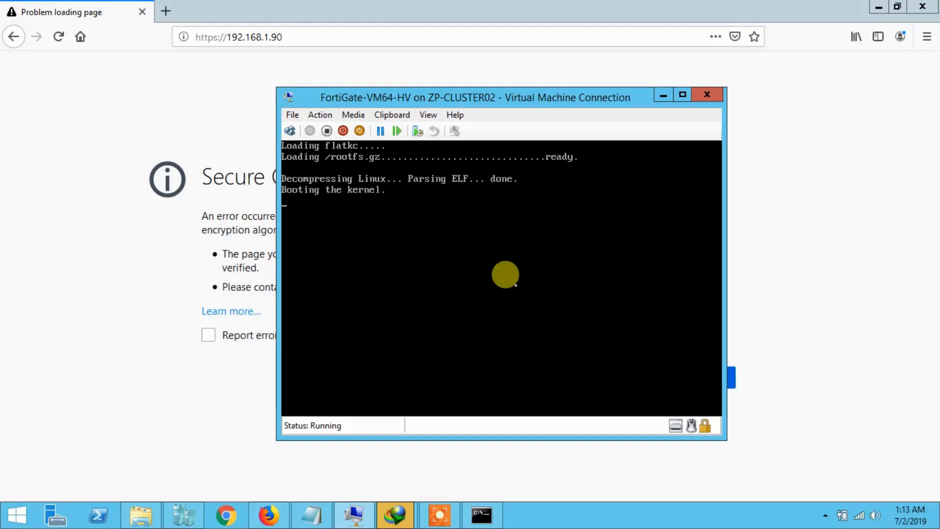
Log in to the FortiGate VM console with the admin username and password.
click(437, 519)
click(493, 498)
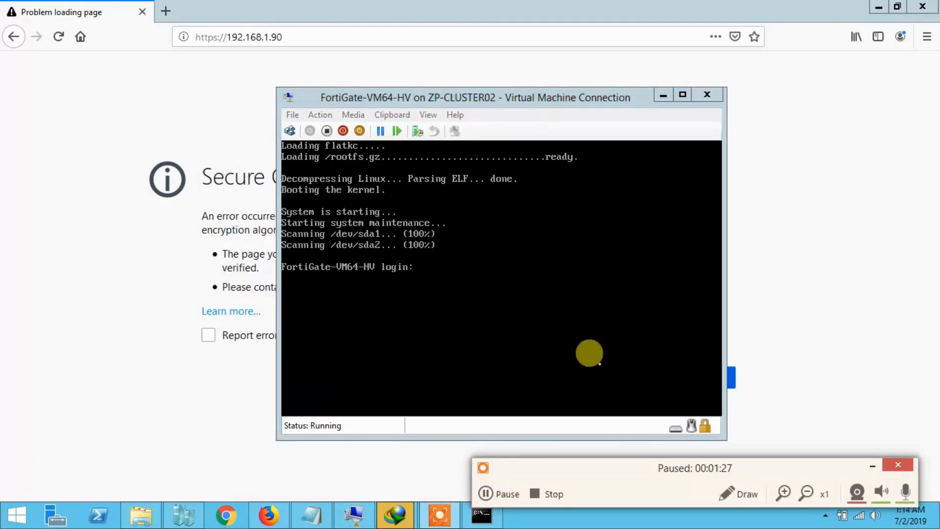
click(593, 320)
text(admin)
key(Return)
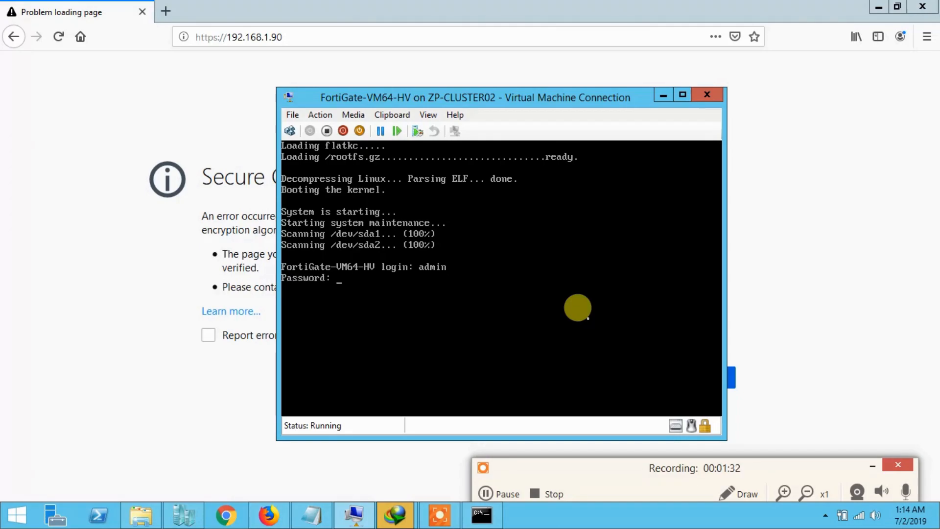
key(Return)
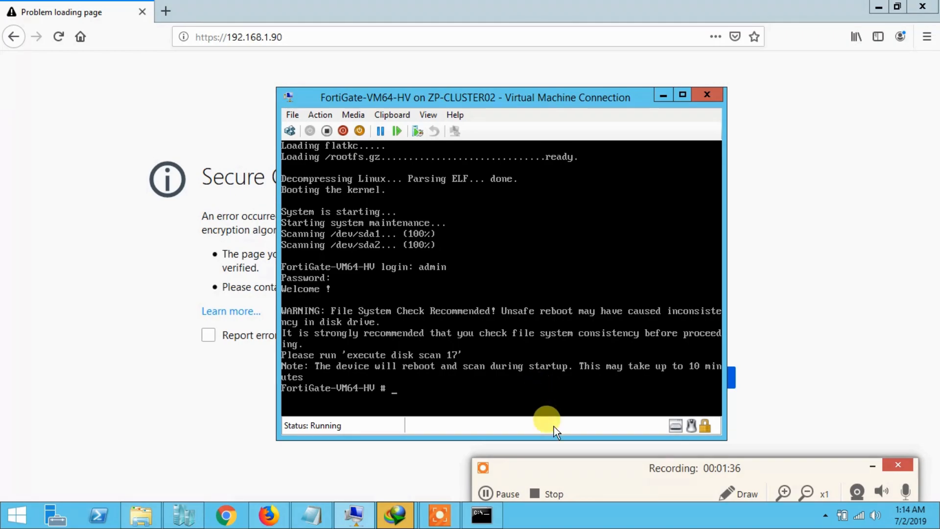
Run execute diskscan 17 three times; each attempt fails with code -61.
click(498, 492)
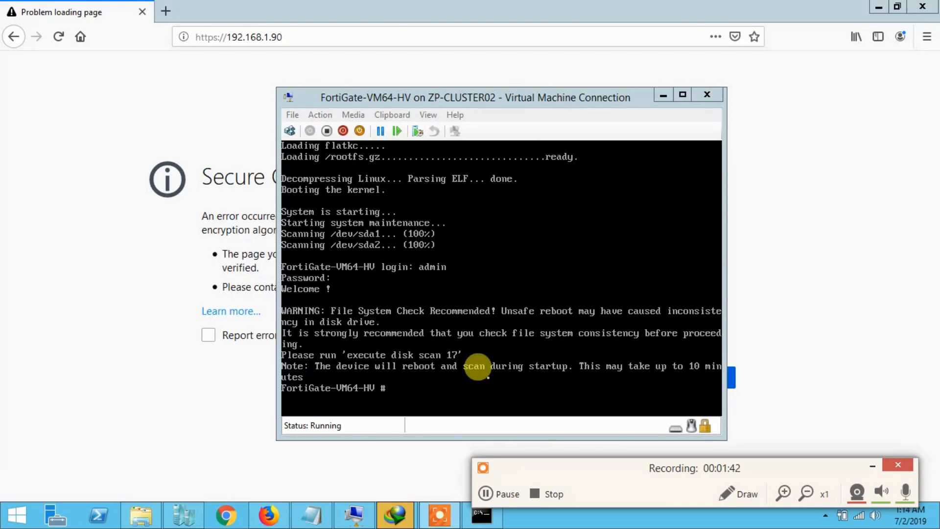
click(496, 391)
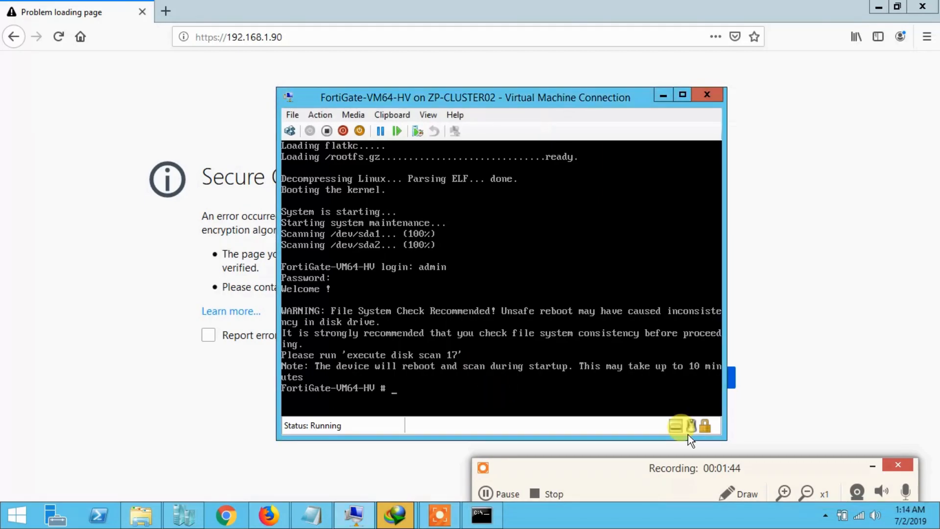
click(872, 465)
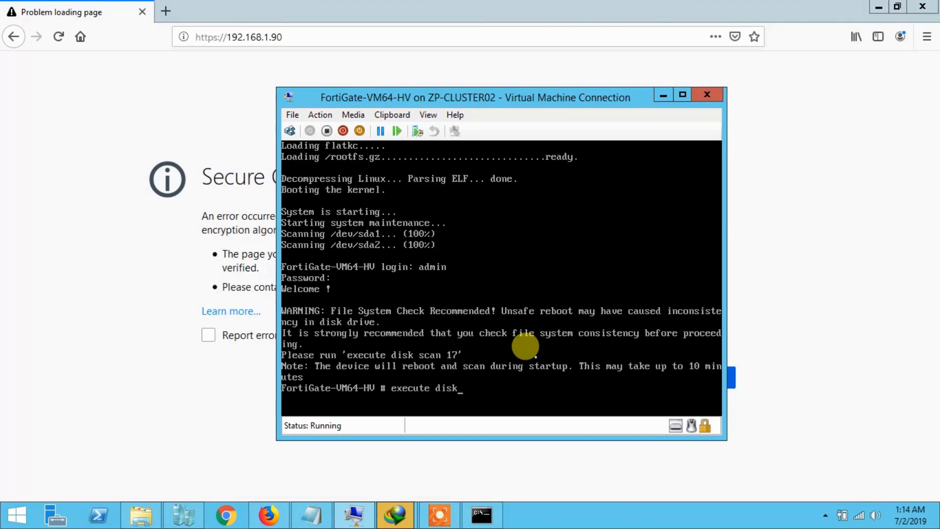
text(execute diskscan 17)
key(Return)
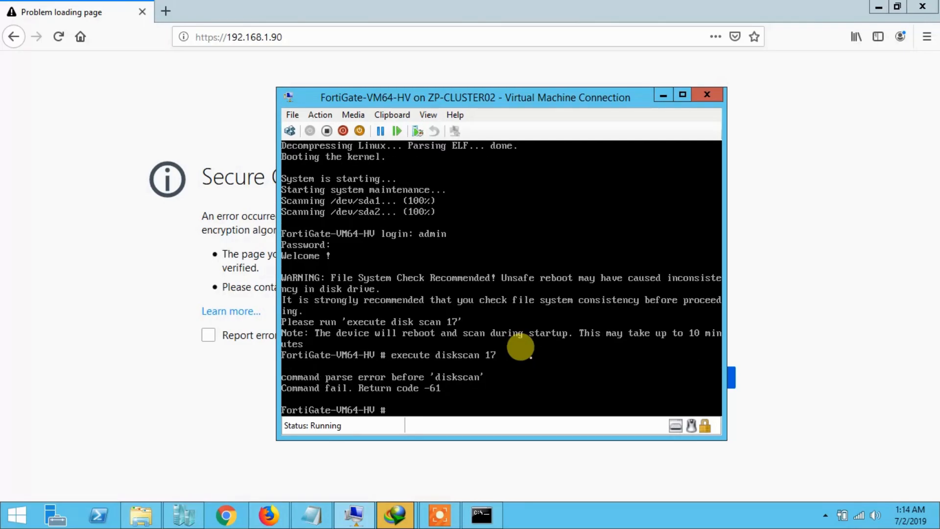
key(Up)
key(BackSpace)
key(BackSpace)
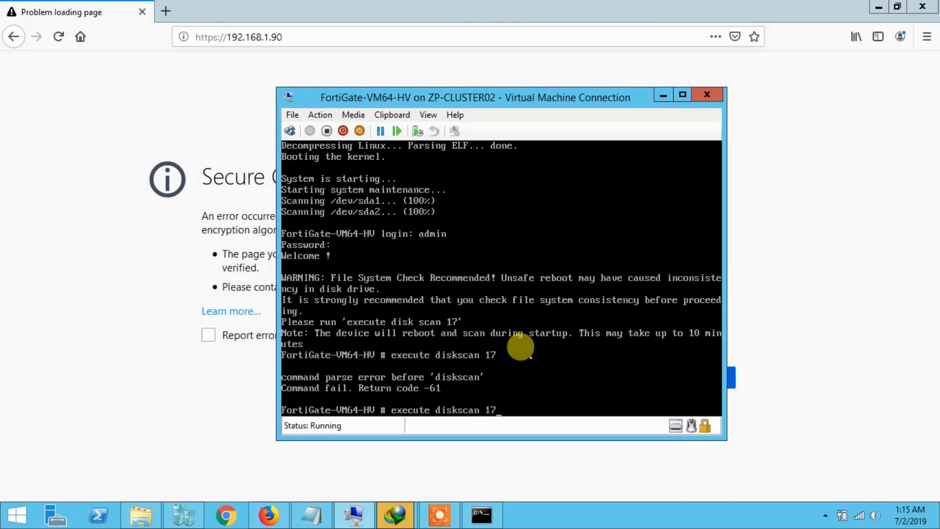
key(Return)
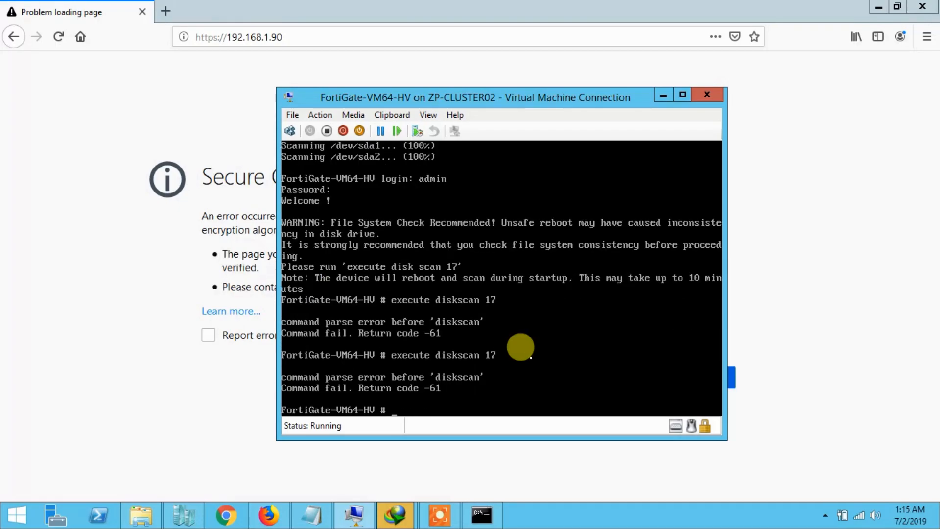
text(execute dius)
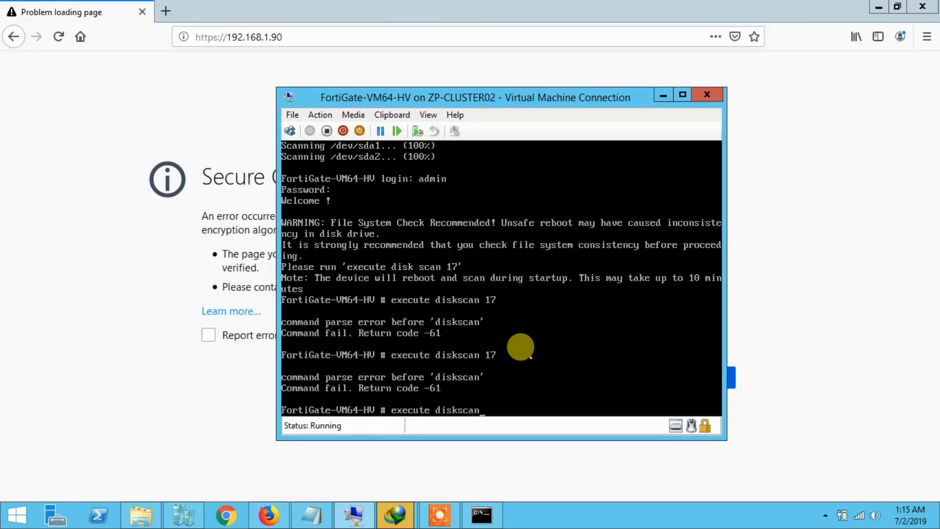
key(Return)
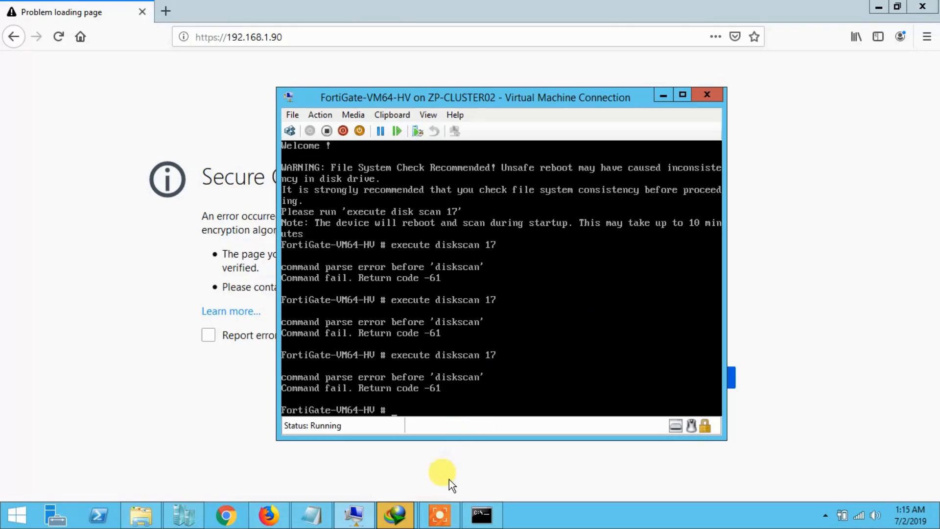
Let the disk scan reboot the VM and bring up a fresh console prompt.
click(450, 503)
click(490, 502)
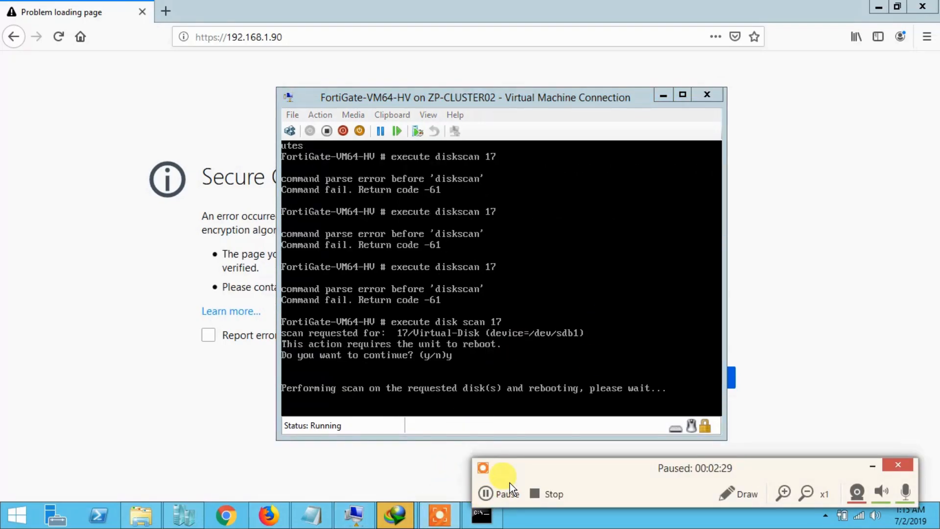
click(531, 399)
key(Return)
key(Return)
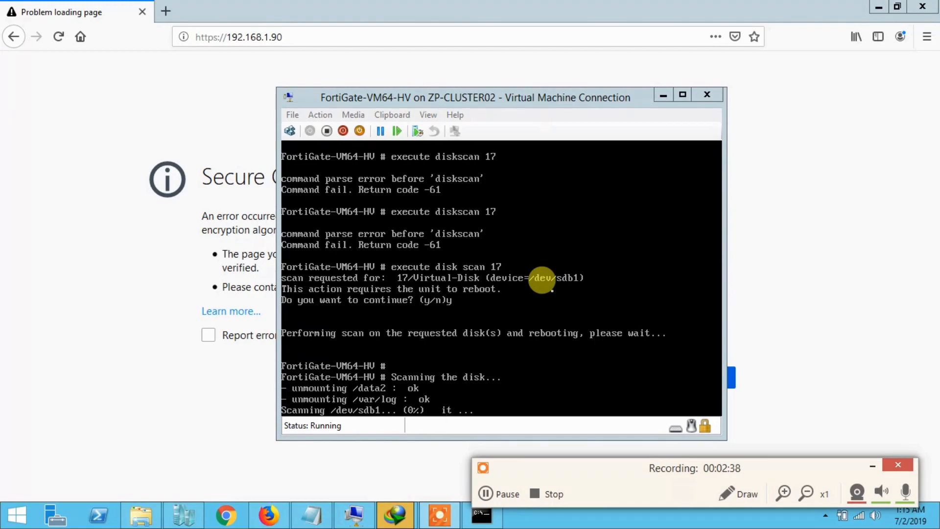
Log back in as admin, then retry 192.168.1.90 in Firefox.
click(514, 480)
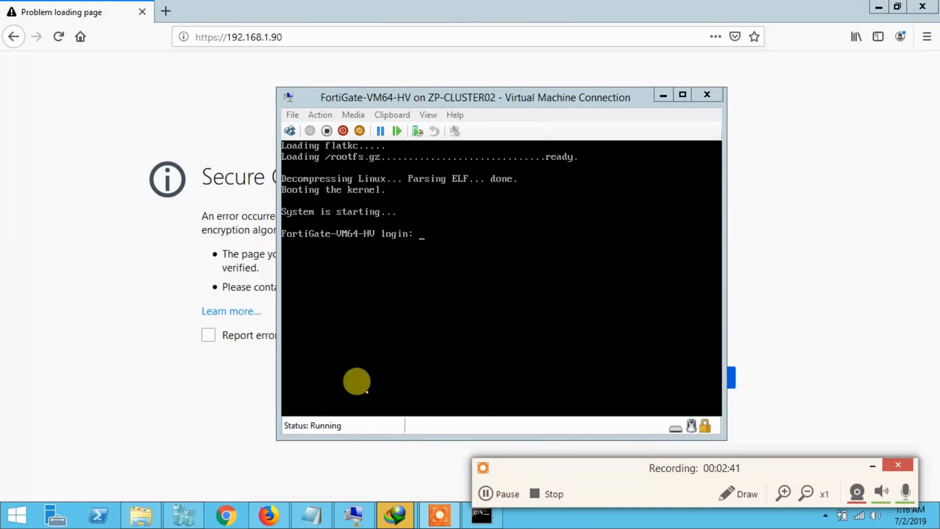
click(383, 347)
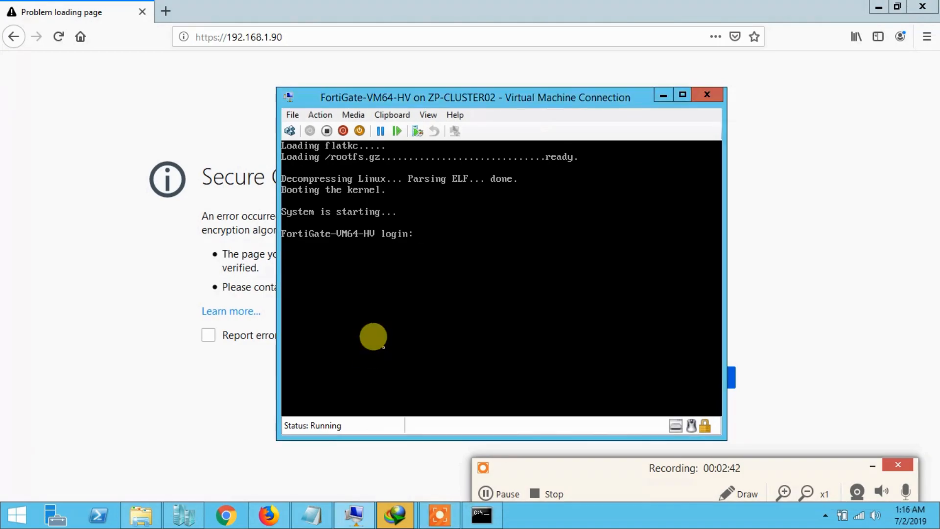
text(admin)
key(Return)
key(Return)
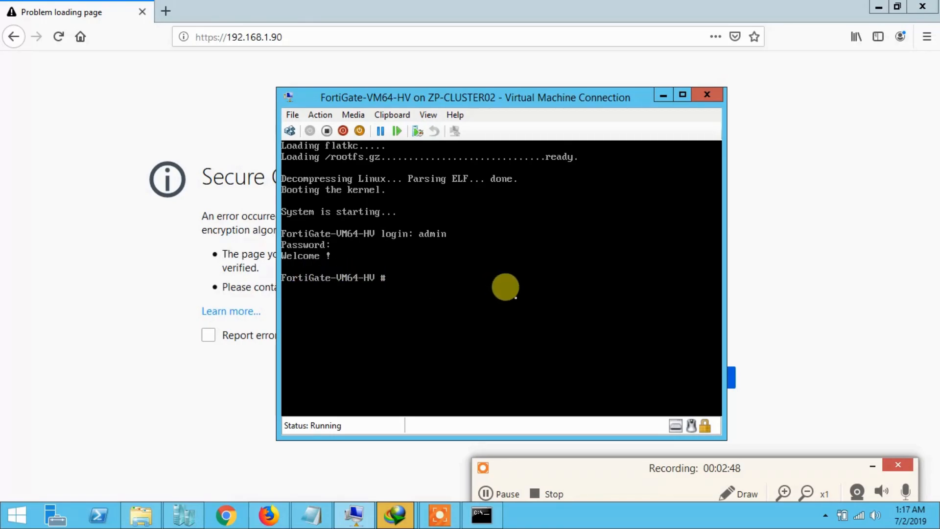
click(317, 28)
key(Return)
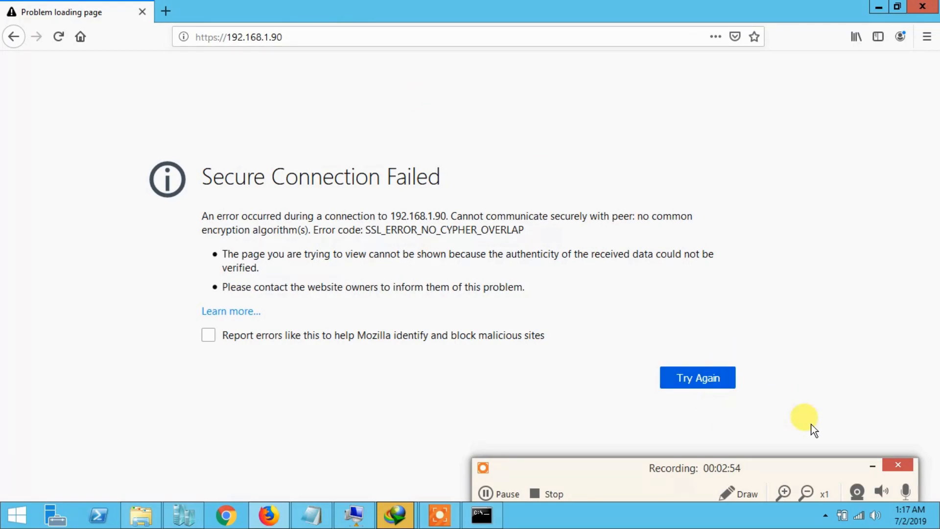
click(872, 466)
click(352, 36)
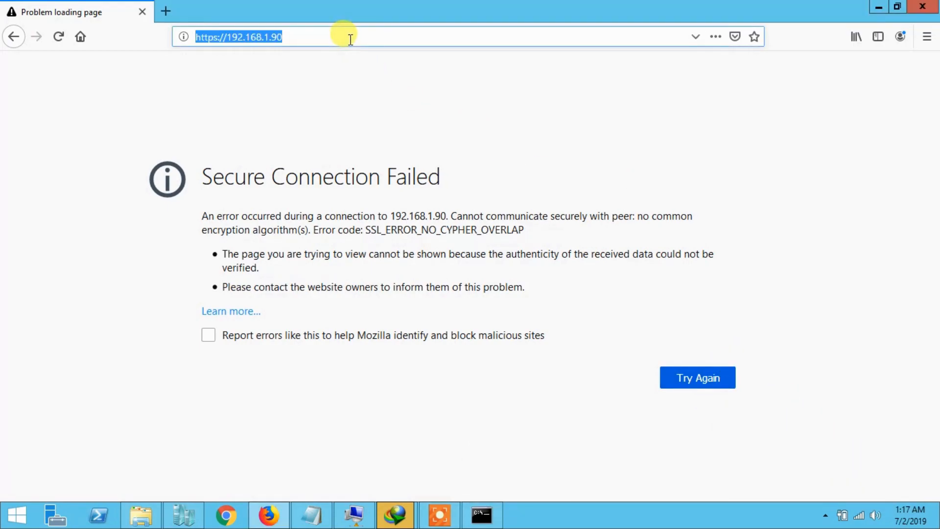
click(353, 36)
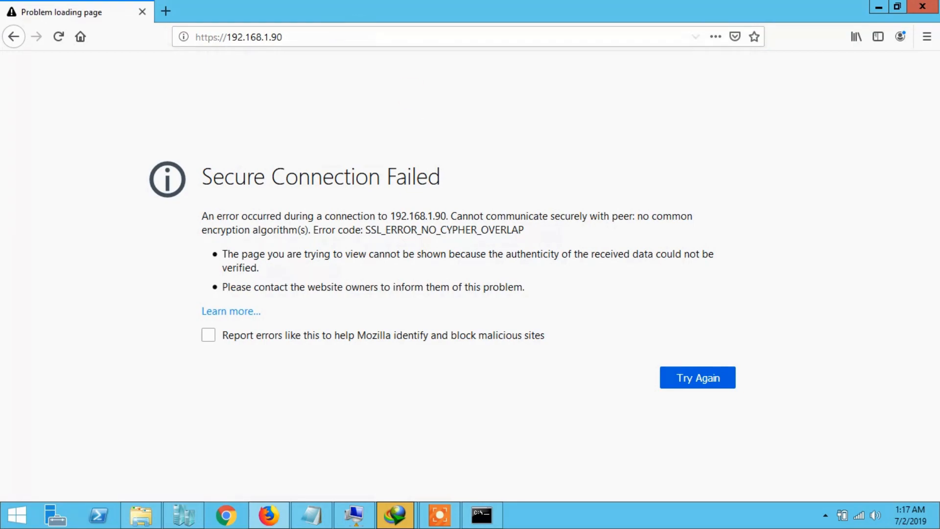
click(220, 41)
click(218, 41)
key(BackSpace)
key(Return)
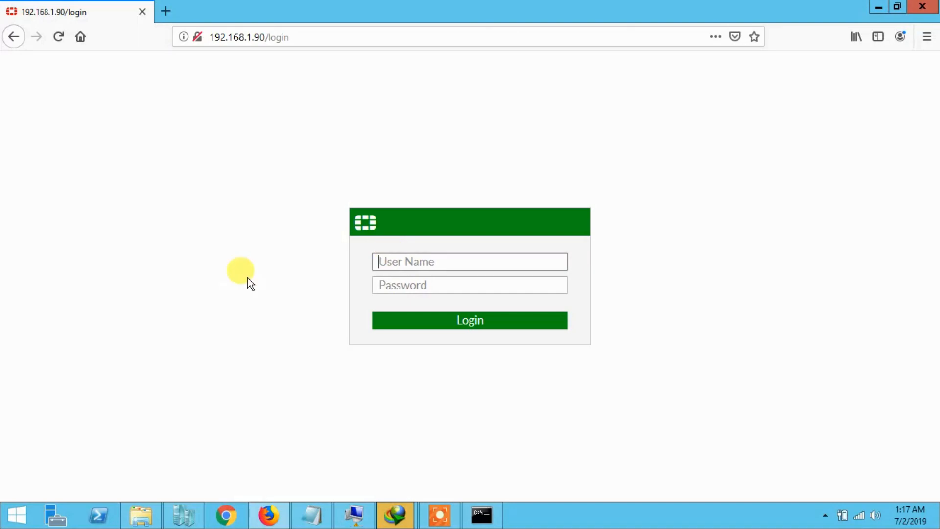
Log in to the web GUI with user name admin.
text(admin)
key(Tab)
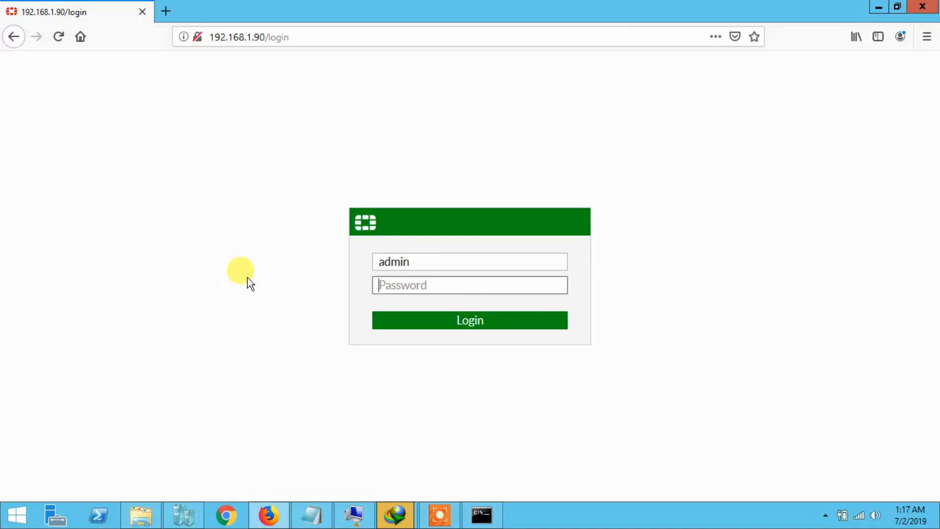
key(Return)
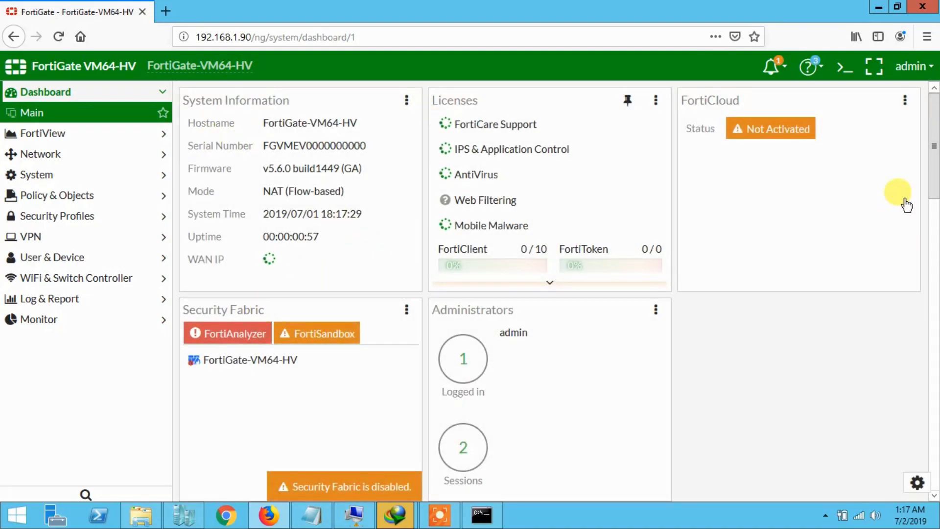
Expand Network and System in the sidebar and open the HA page.
scroll(933, 147, down, 2)
drag(934, 142, 933, 88)
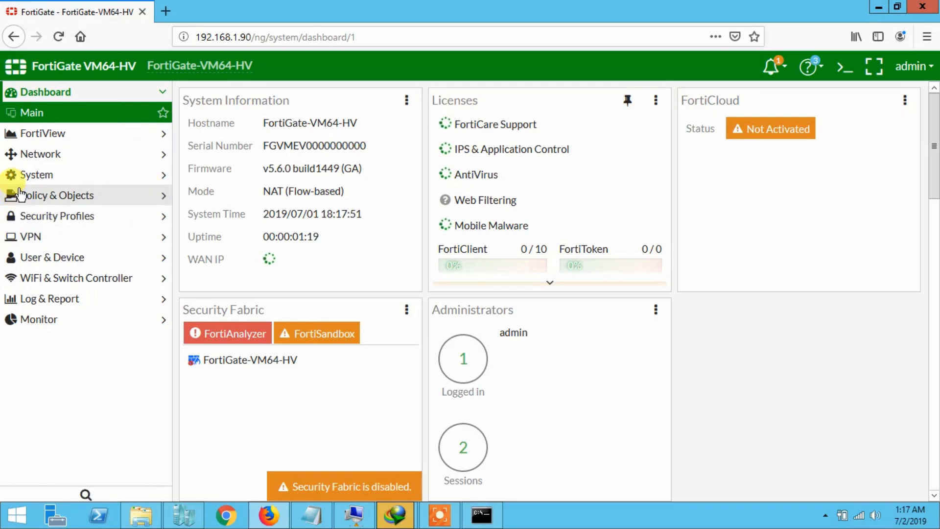
click(36, 156)
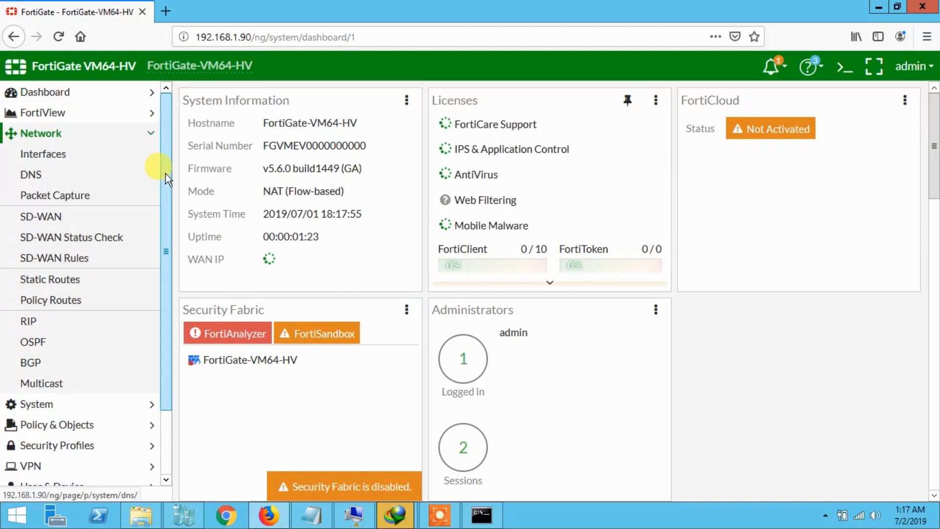
drag(166, 173, 172, 278)
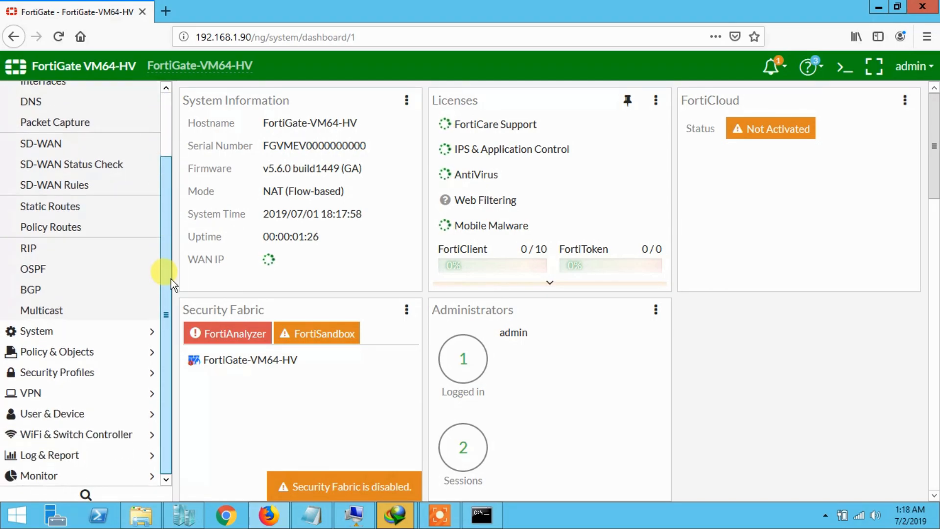
click(29, 339)
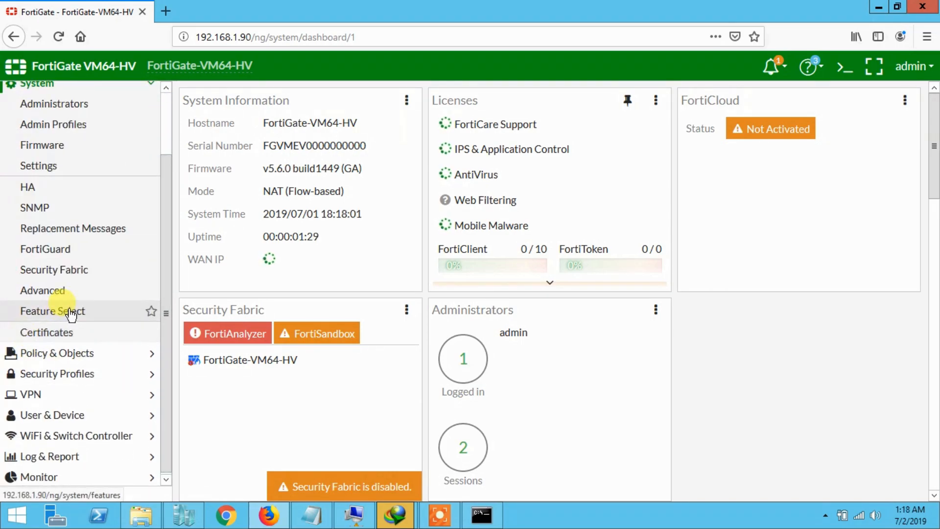
click(159, 182)
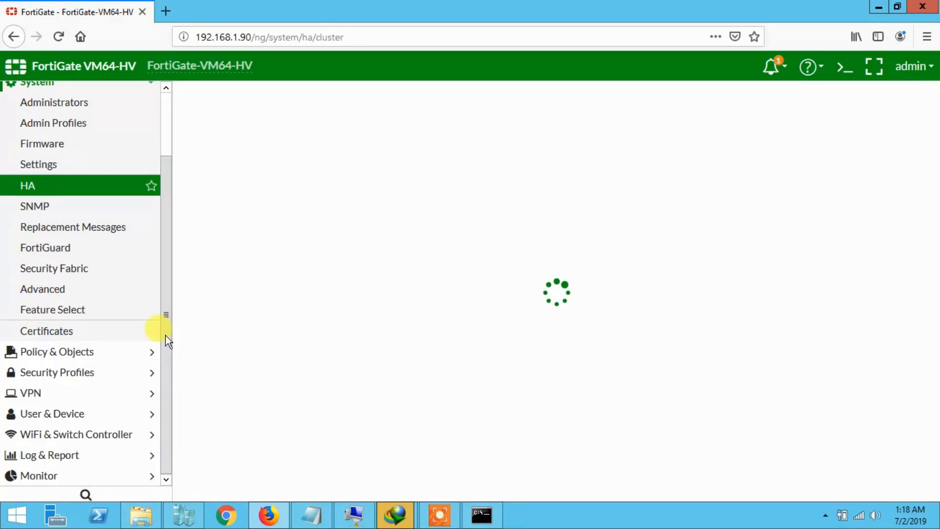
Expand VPN, Monitor and FortiView, and open the Threats view.
click(74, 394)
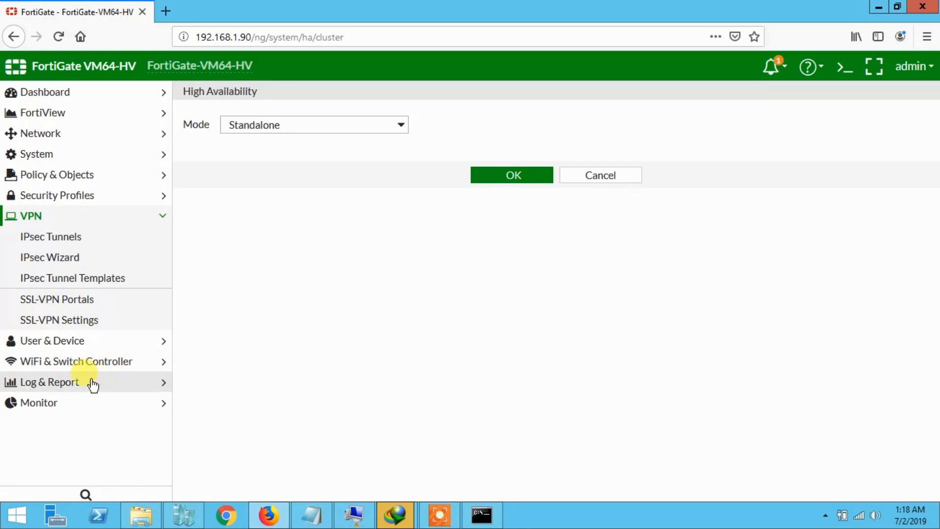
click(47, 410)
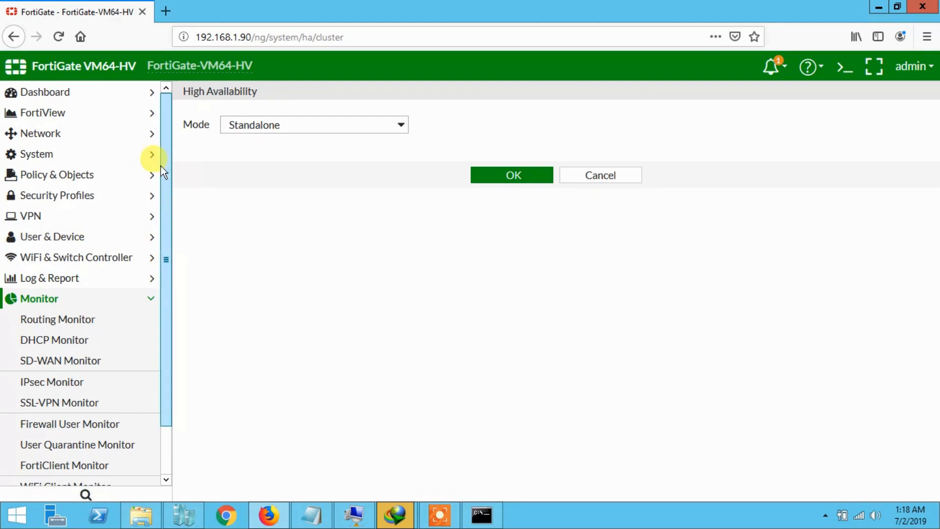
click(43, 112)
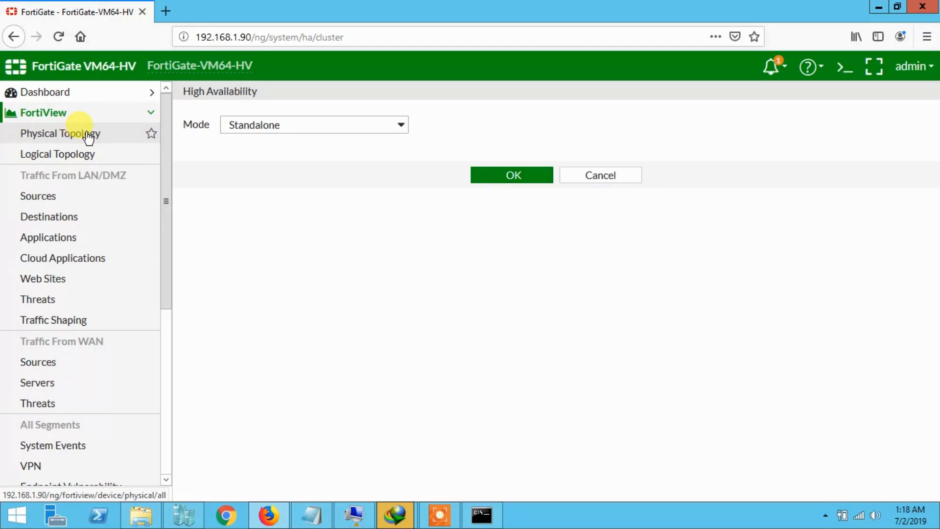
click(61, 302)
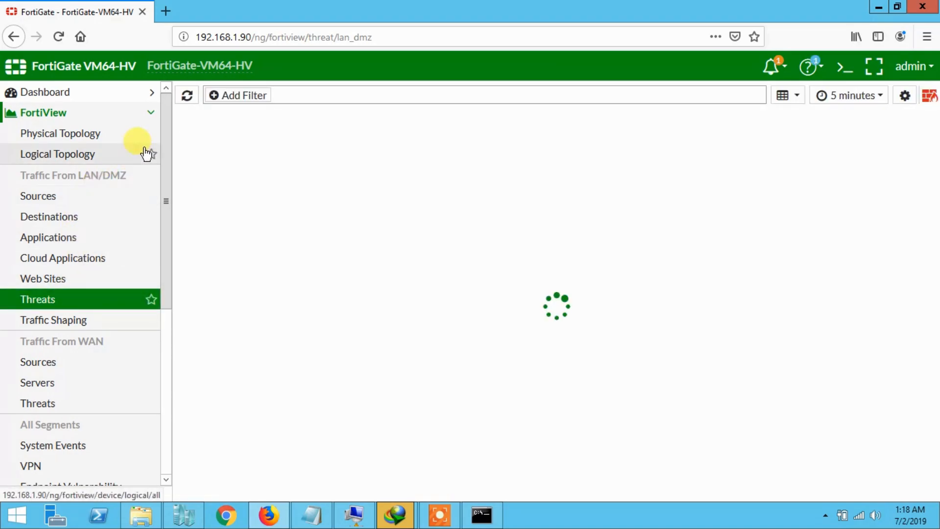
Open IPv4 Policy under Policy & Objects.
drag(165, 186, 171, 139)
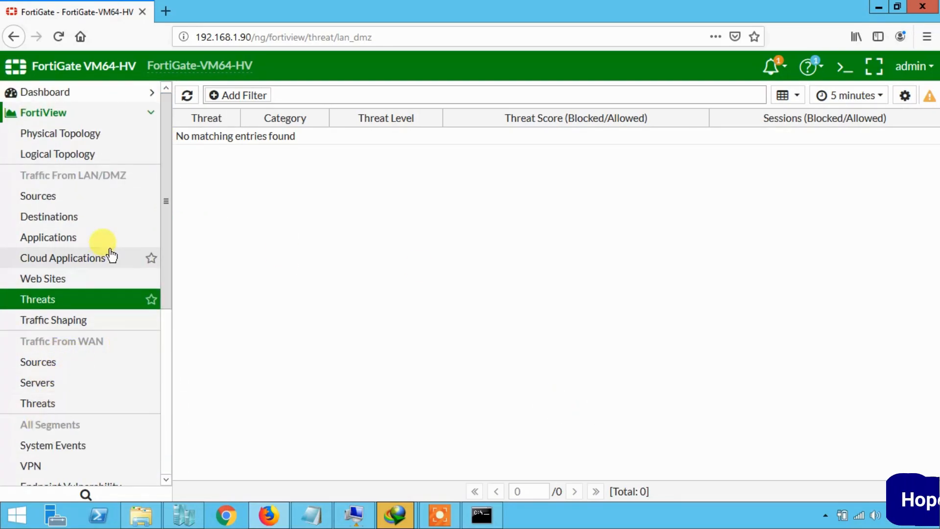
scroll(109, 256, down, 5)
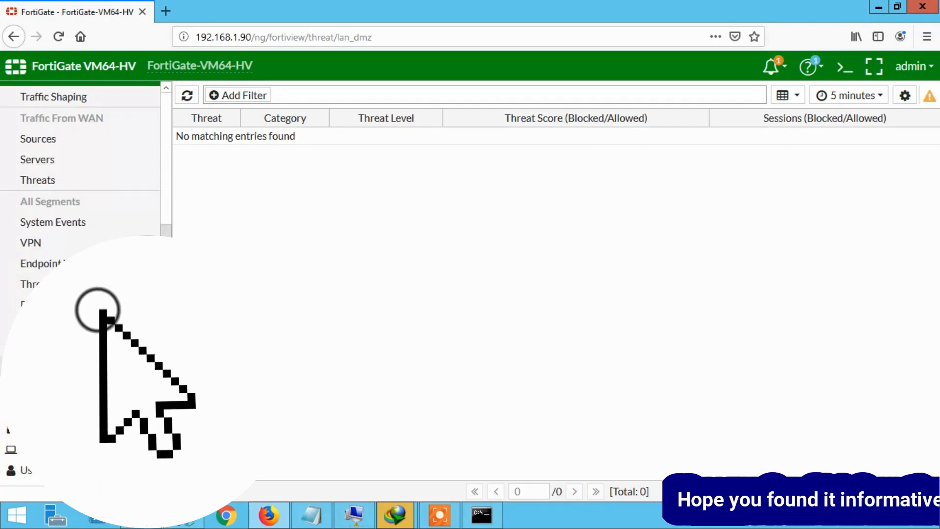
scroll(100, 306, down, 5)
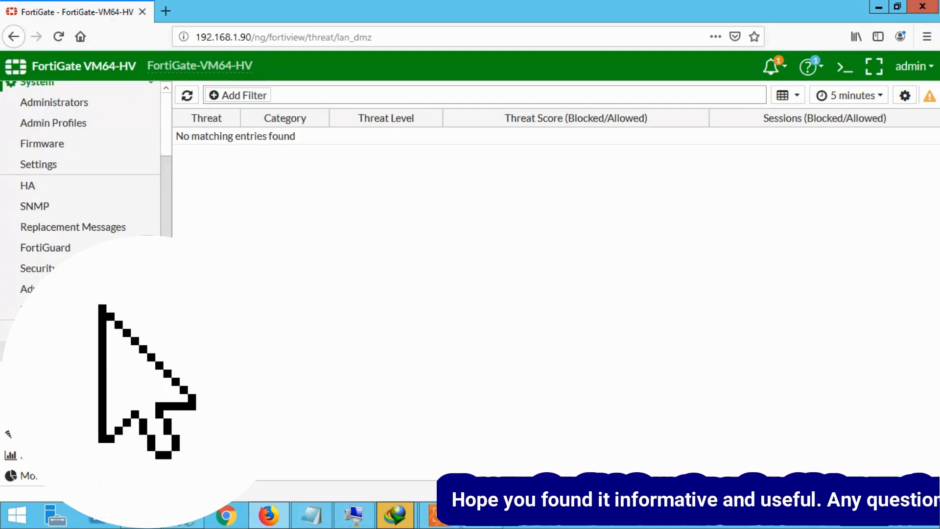
click(101, 351)
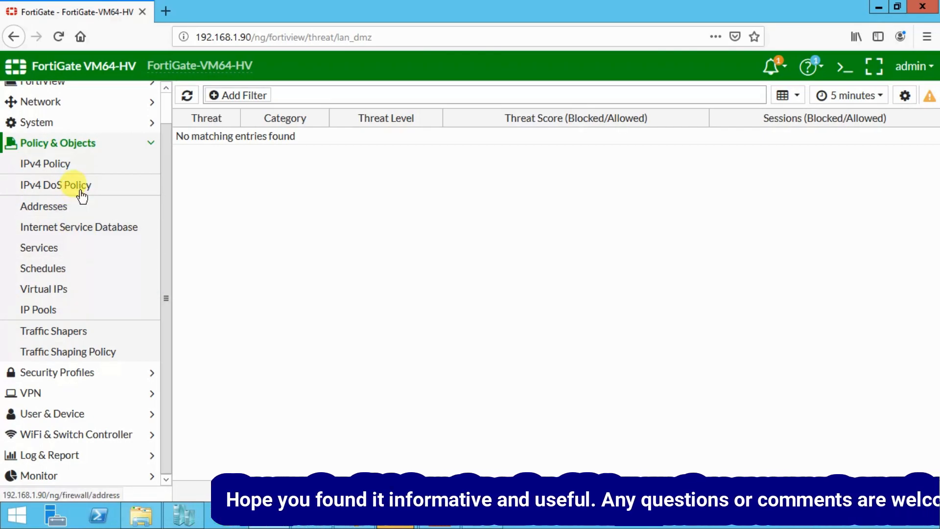
click(88, 166)
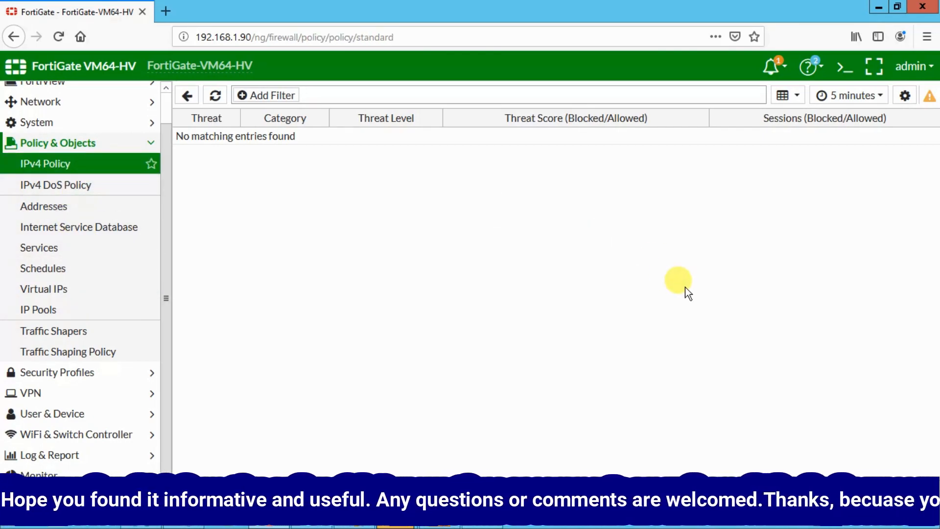